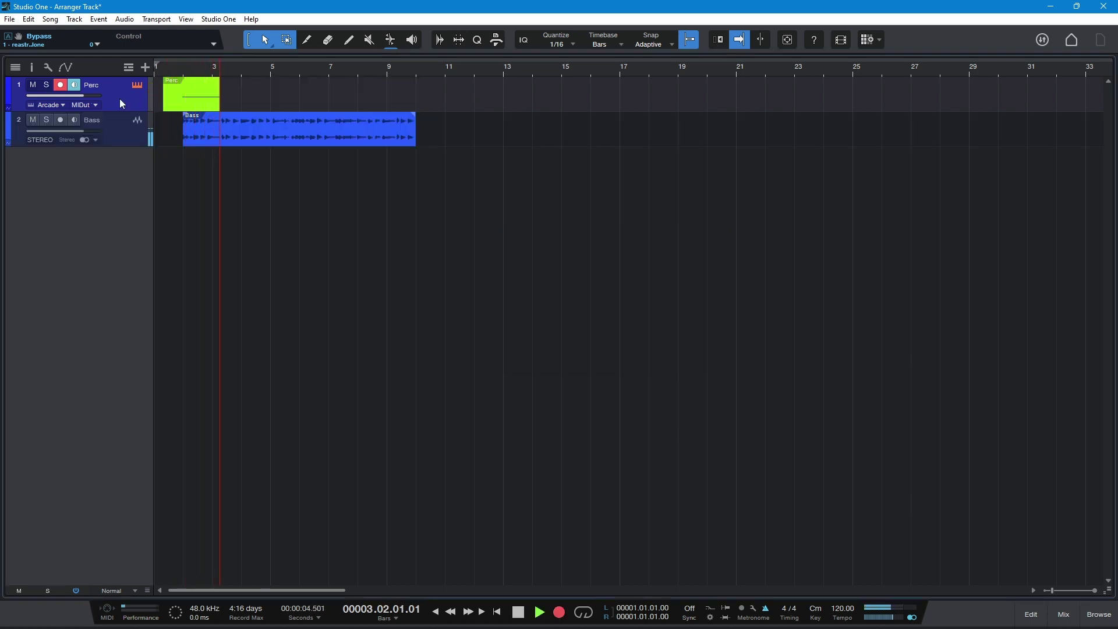
- Stop recording the Perc part, bounce it to an audio track, and start playback
{"action": "key", "text": "space"}
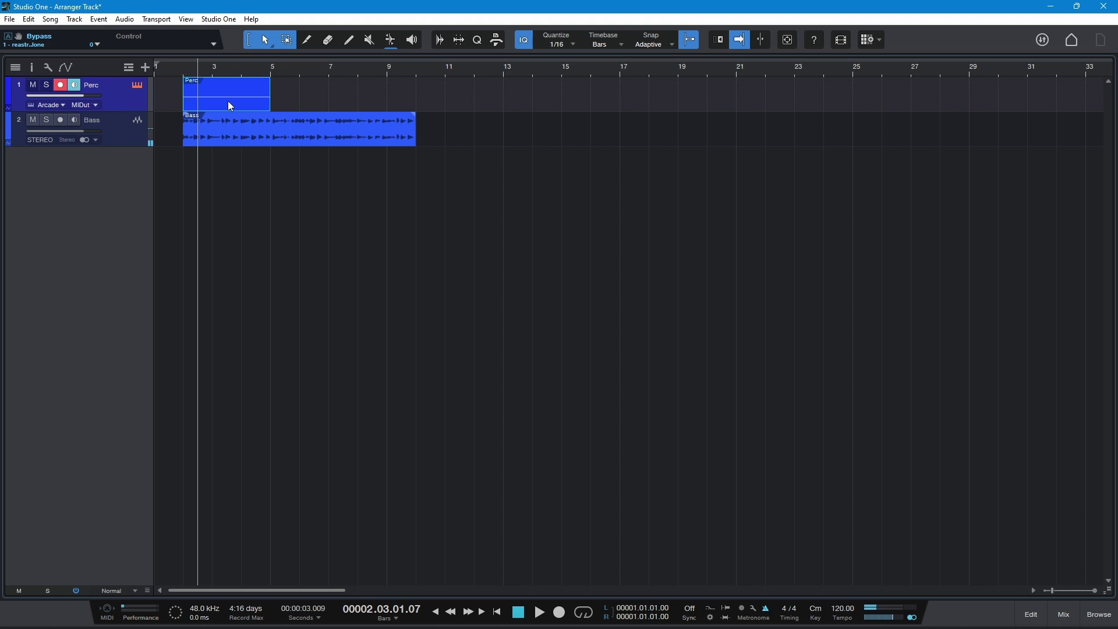
{"action": "key", "text": "ctrl+b"}
{"action": "key", "text": "space"}
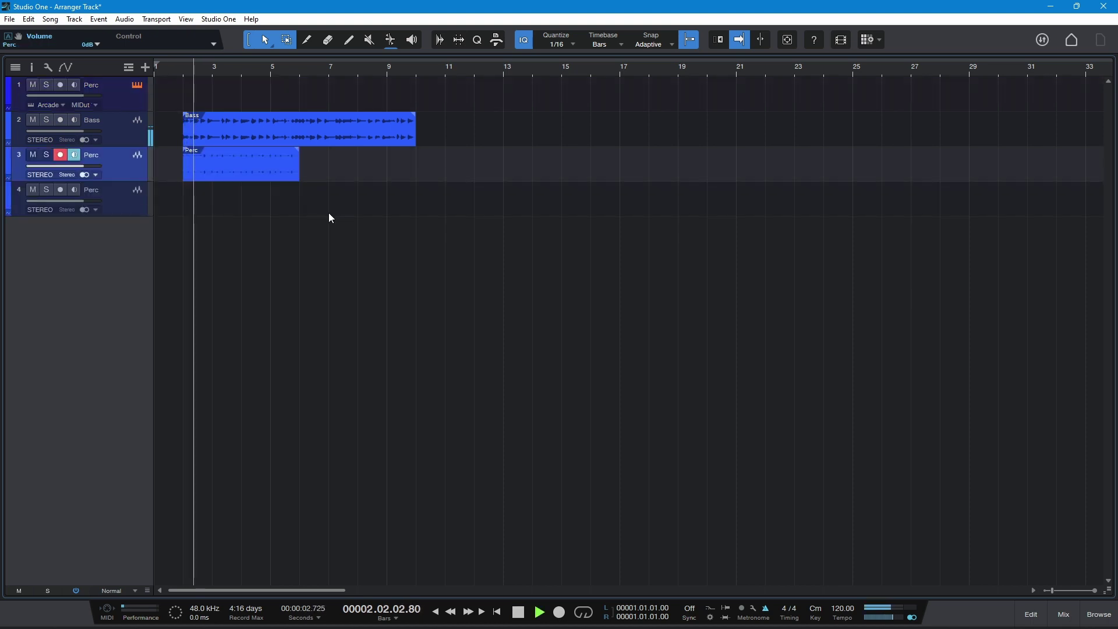
- Duplicate the bounced Perc audio event directly after the first one
{"action": "key", "text": "w"}
{"action": "key", "text": "e"}
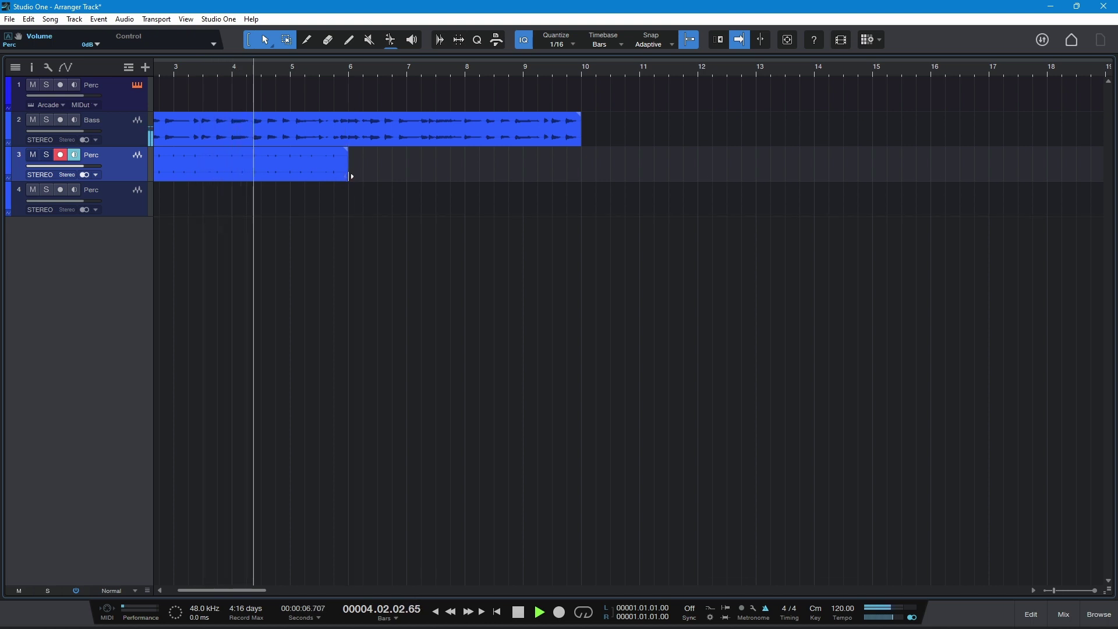
{"action": "left_click", "coordinate": [320, 179]}
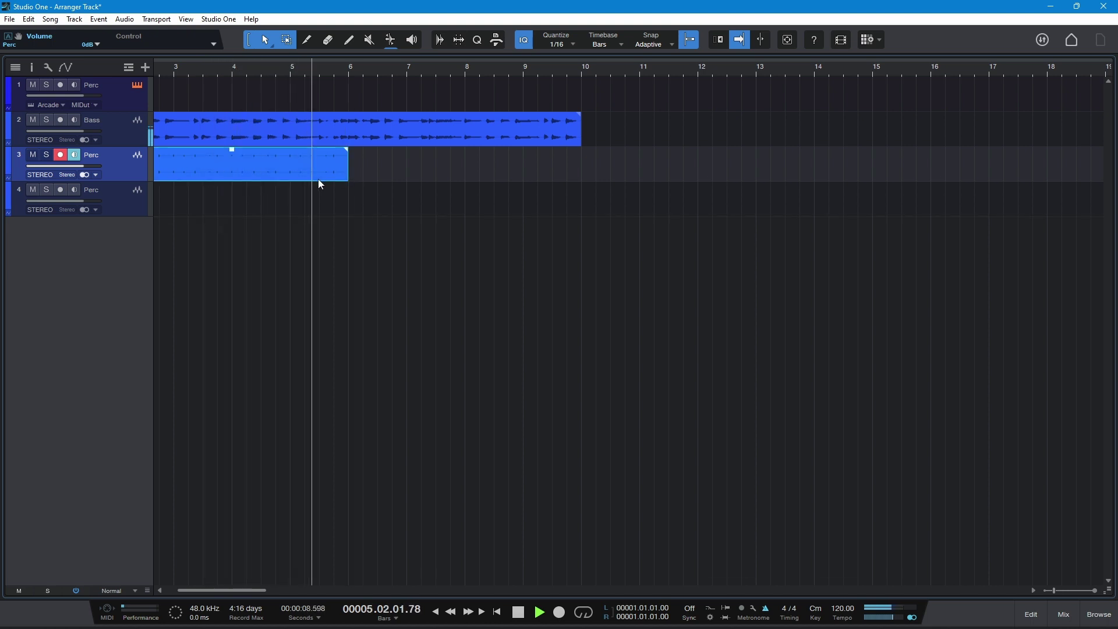
{"action": "key", "text": "d"}
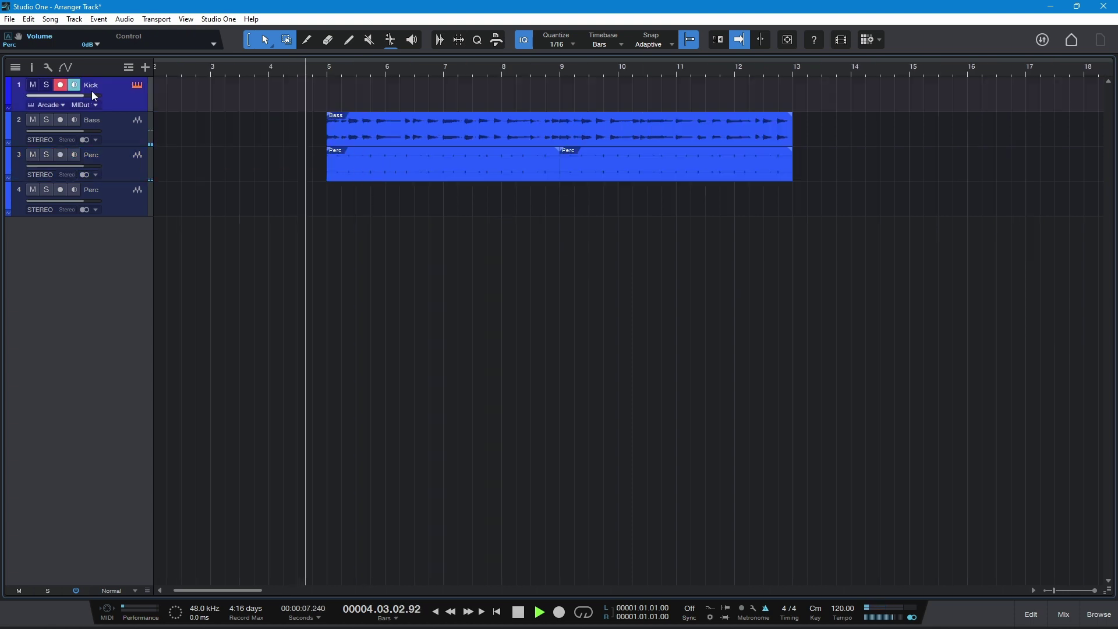
- Record a Kick part and a Gtr_Riff part on the instrument track
{"action": "key", "text": "KP_Multiply"}
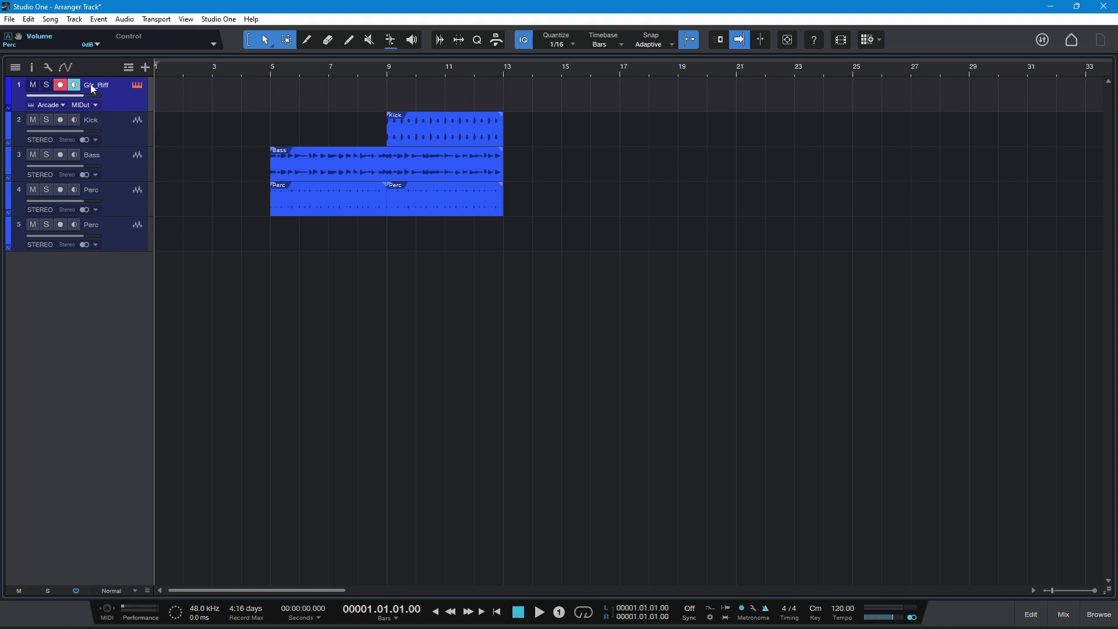
{"action": "key", "text": "KP_Multiply"}
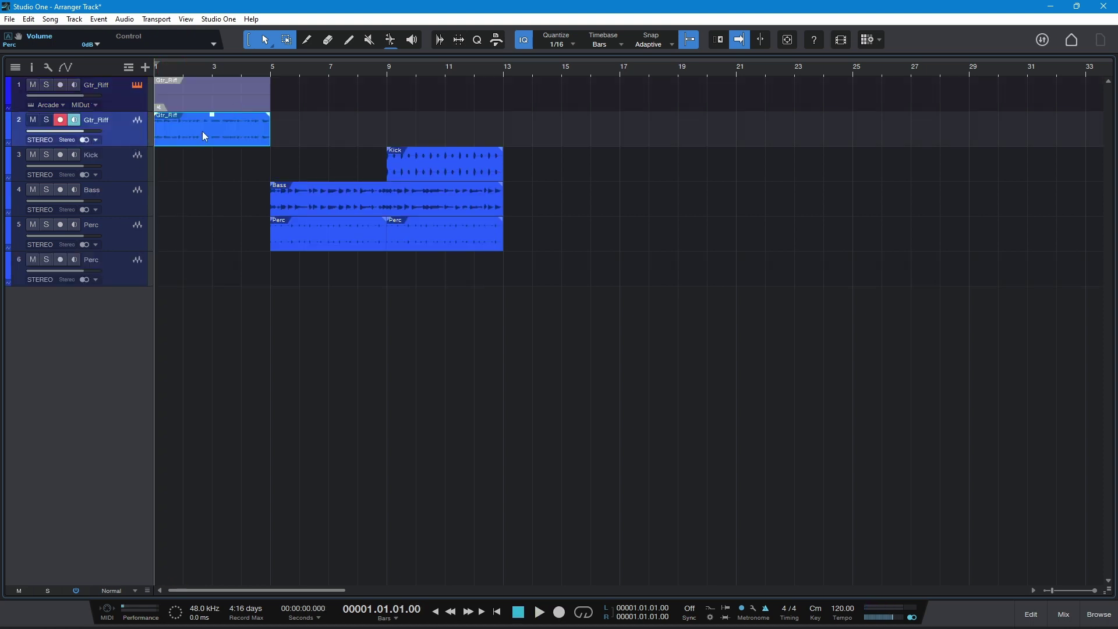
- Try the Gtr_Riff audio event at bar 5 with a duplicate at bar 9, and play from bar 5
{"action": "left_click_drag", "start_coordinate": [202, 131], "coordinate": [318, 131]}
{"action": "key", "text": "d"}
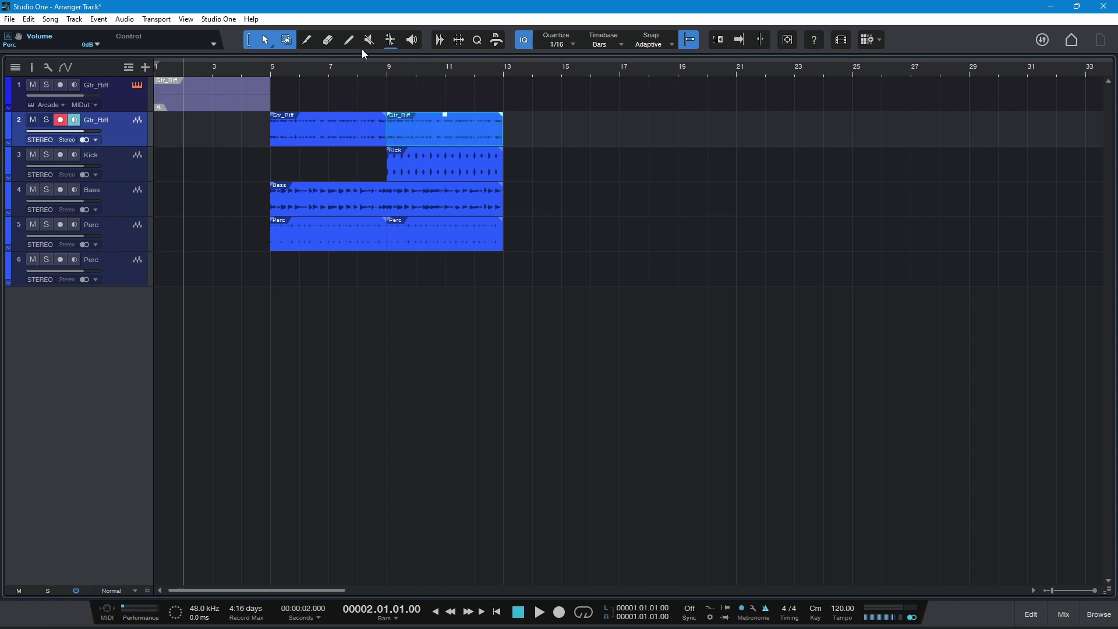
{"action": "left_click", "coordinate": [272, 68]}
{"action": "key", "text": "space"}
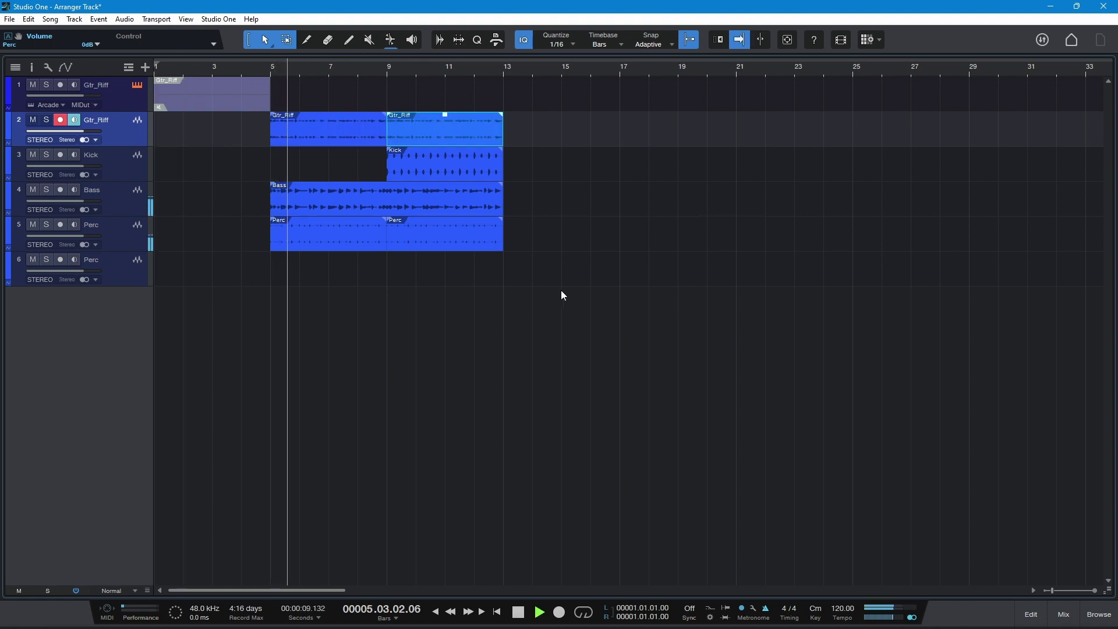
- Stop playback, show the track inspector, and move the first Gtr_Riff audio event to bar 1
{"action": "key", "text": "space"}
{"action": "key", "text": "F4"}
{"action": "left_click", "coordinate": [465, 131]}
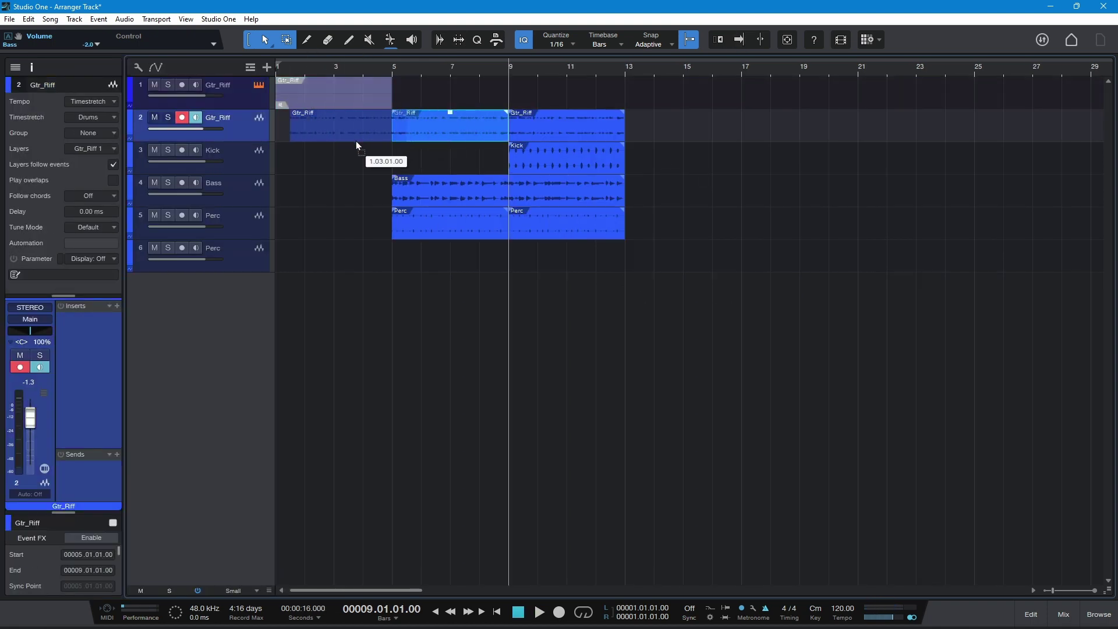
{"action": "left_click_drag", "start_coordinate": [341, 141], "coordinate": [342, 141]}
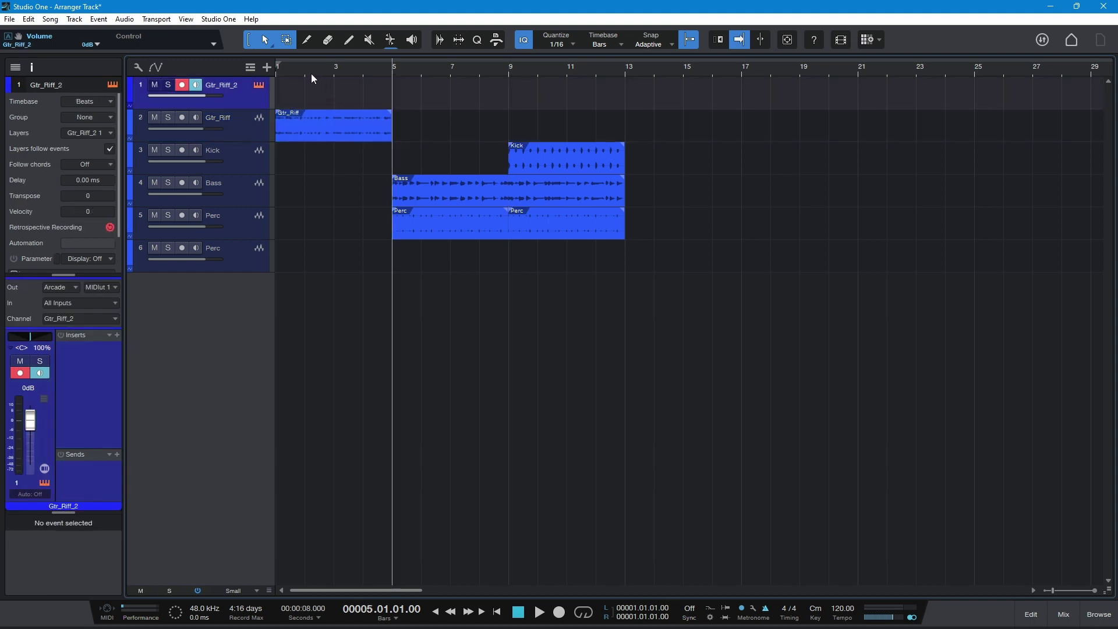
- Record a Gtr_Riff_2 part on the instrument track over the bass section and return the playhead to bar 5
{"action": "key", "text": "Home"}
{"action": "key", "text": "KP_Multiply"}
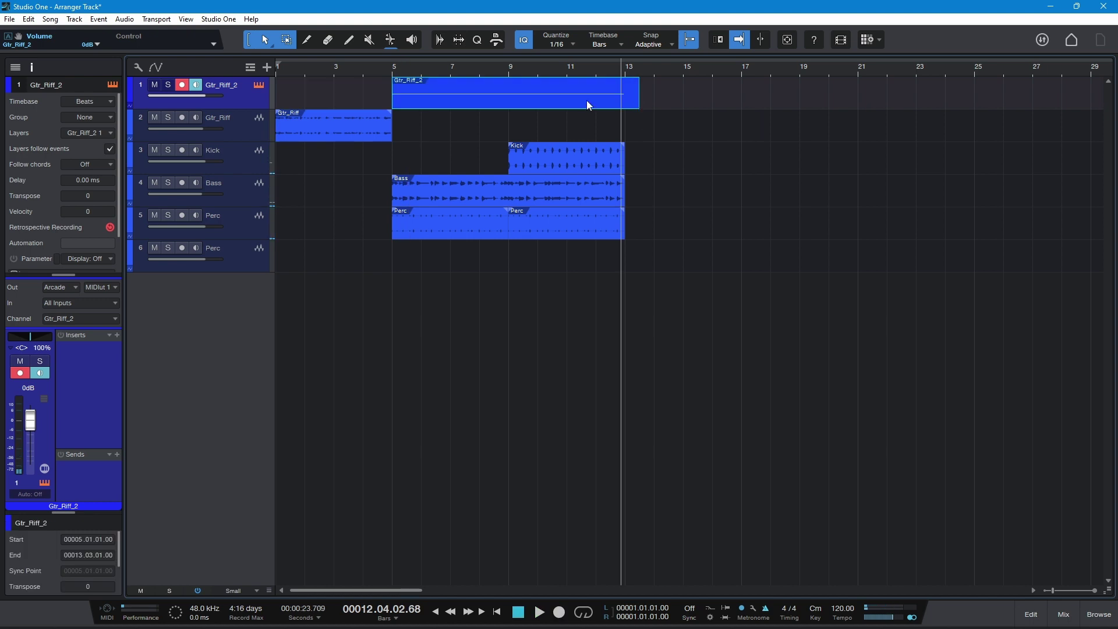
{"action": "left_click", "coordinate": [391, 68]}
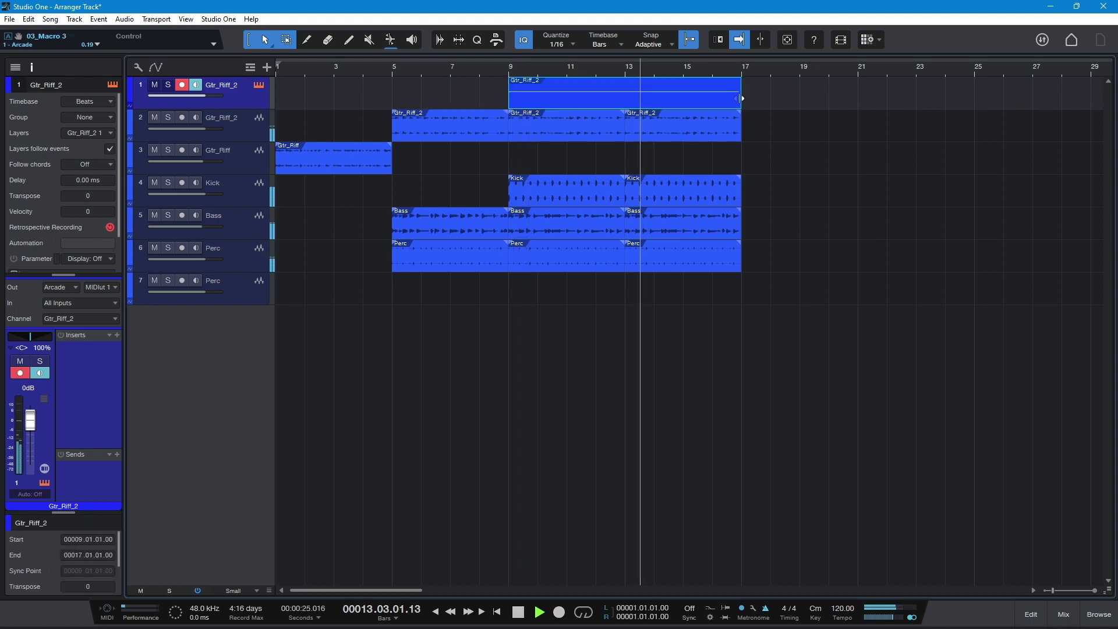
- Extend the Gtr_Riff_2 part starting at bar 9 to end at bar 18, bounce it to audio, and play it back
{"action": "left_click_drag", "start_coordinate": [740, 99], "coordinate": [768, 99]}
{"action": "key", "text": "ctrl+b"}
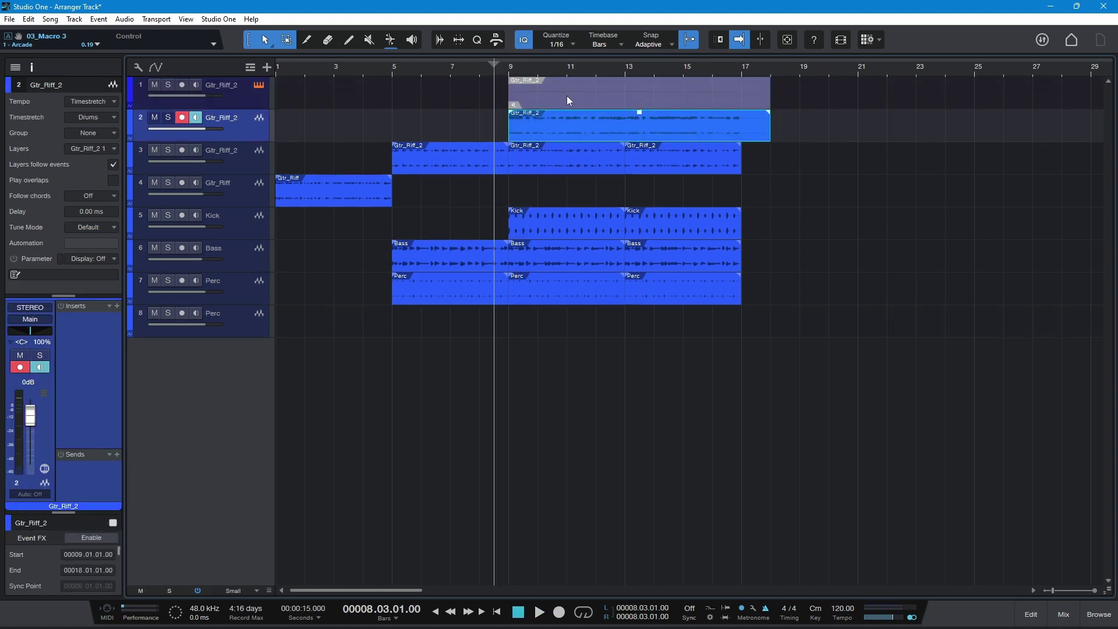
{"action": "key", "text": "space"}
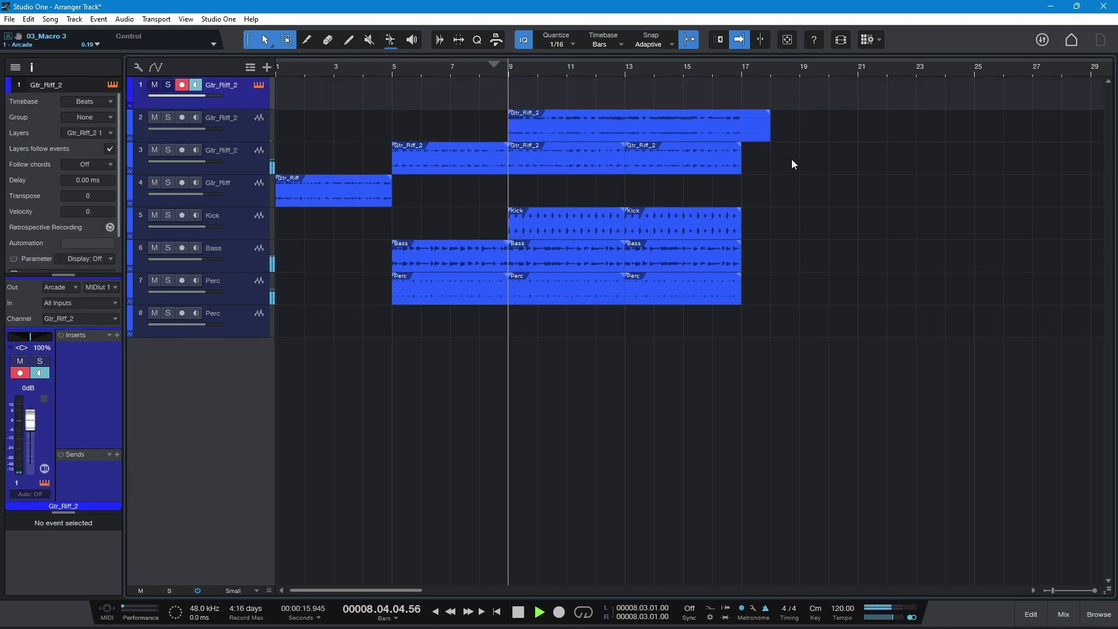
- Select the guitar, kick, bass and percussion events from bar 9 onward and copy them to bar 17
{"action": "left_click_drag", "start_coordinate": [771, 138], "coordinate": [777, 138]}
{"action": "left_click_drag", "start_coordinate": [807, 337], "coordinate": [508, 116]}
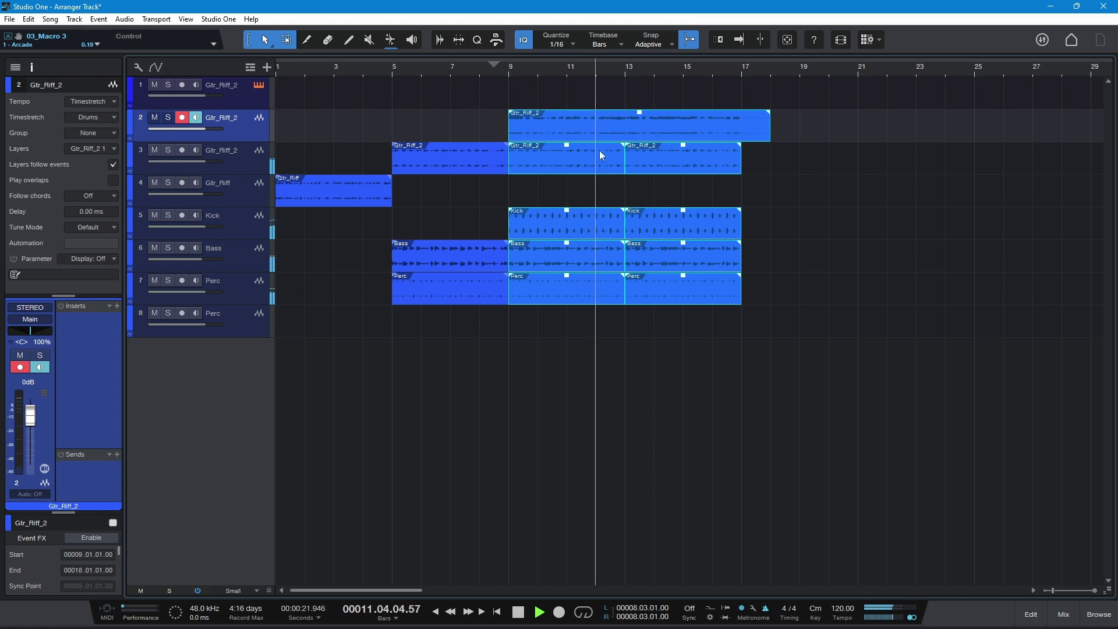
{"action": "left_click_drag", "start_coordinate": [585, 153], "coordinate": [821, 160]}
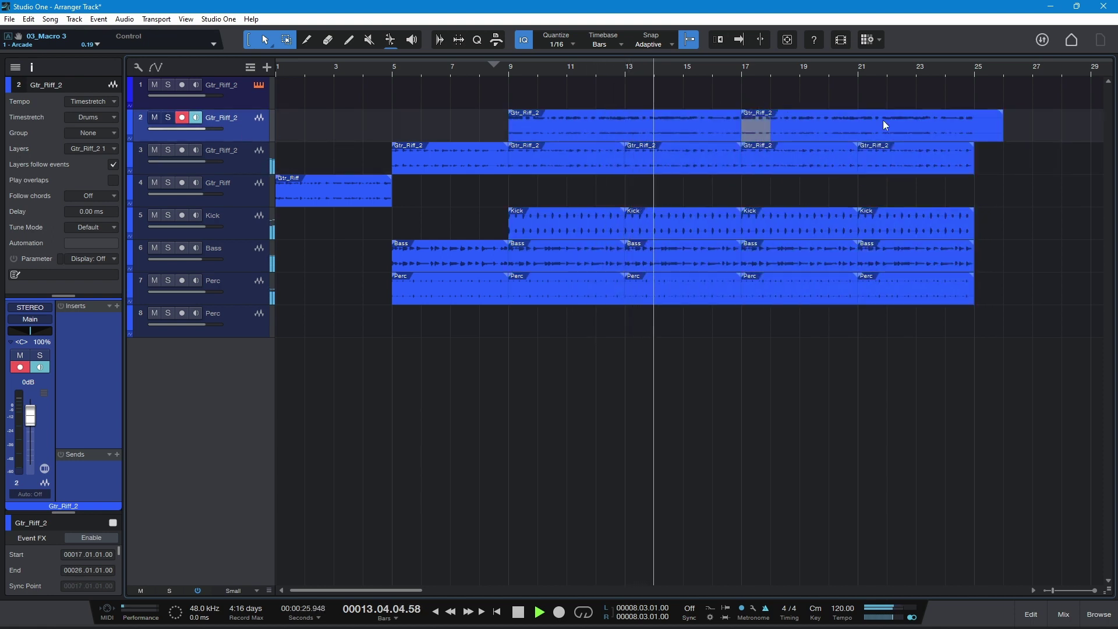
- Record a GAted part over bars 25 to 28, just past the end of the guitar and drum section
{"action": "key", "text": "f"}
{"action": "key", "text": "space"}
{"action": "key", "text": "KP_Subtract"}
{"action": "key", "text": "KP_Subtract"}
{"action": "key", "text": "KP_Add"}
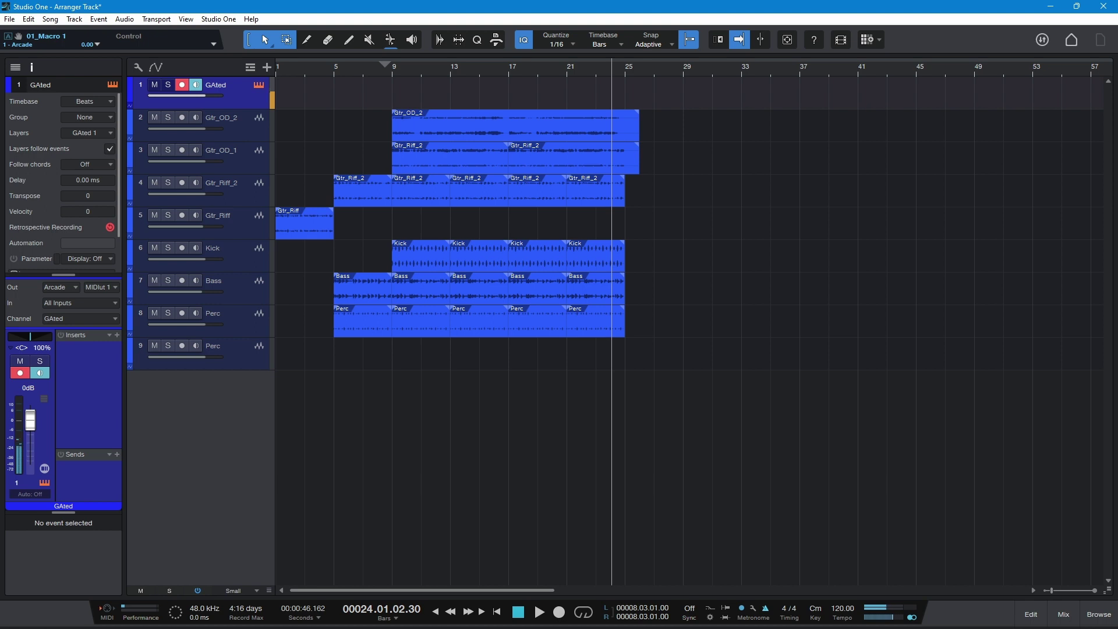
{"action": "key", "text": "space"}
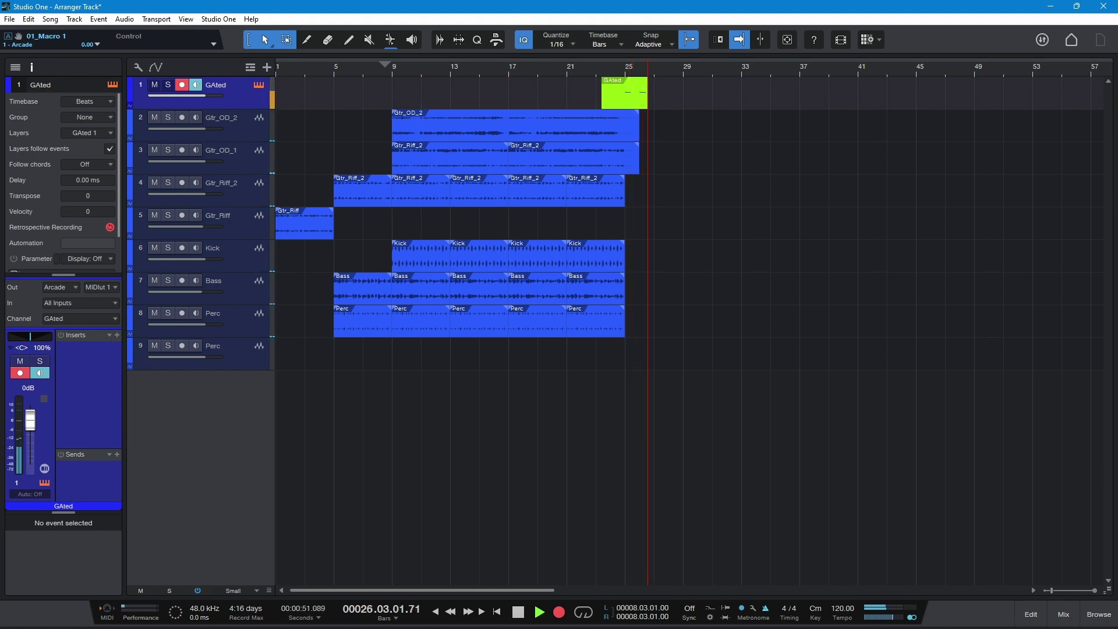
{"action": "key", "text": "space"}
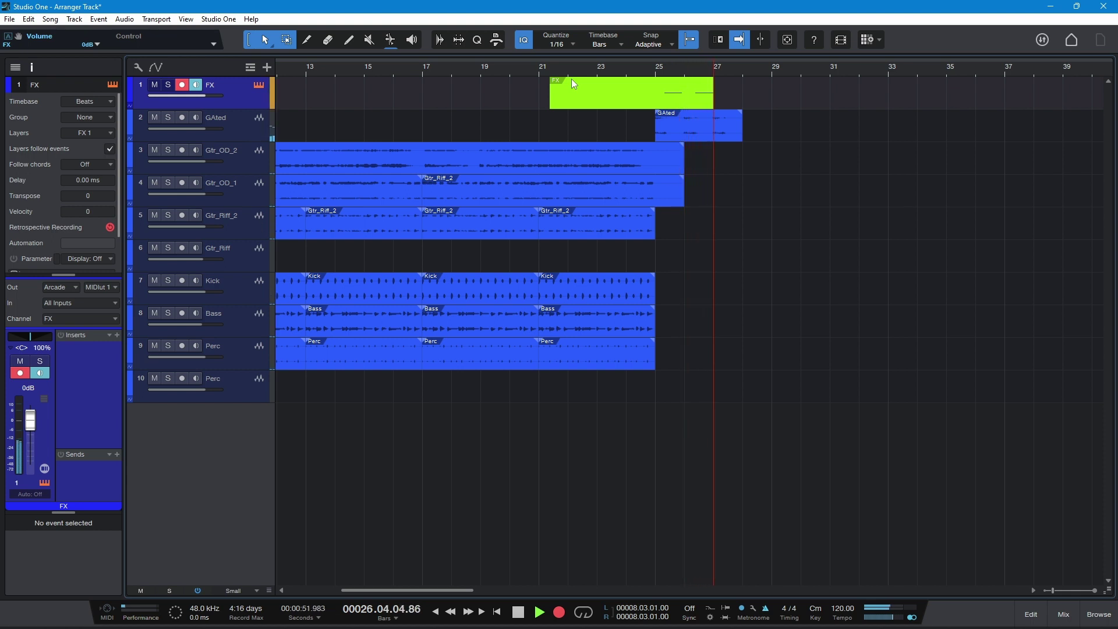
- Record an FX part at bars 25 to 28 and another at bars 28 to 30, then stop playback
{"action": "key", "text": "space"}
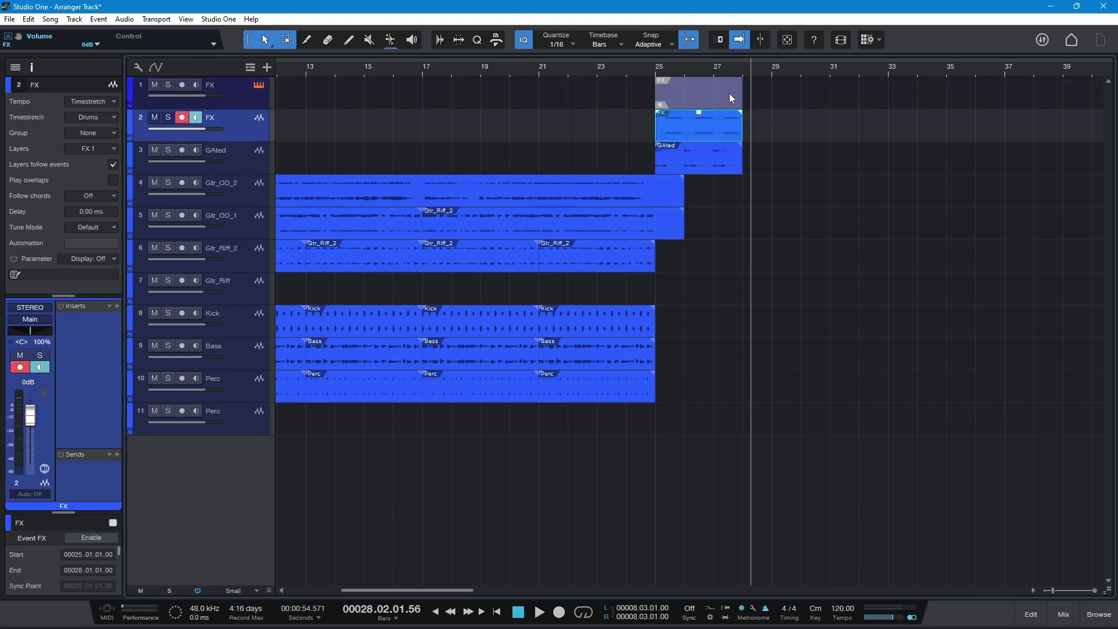
{"action": "key", "text": "space"}
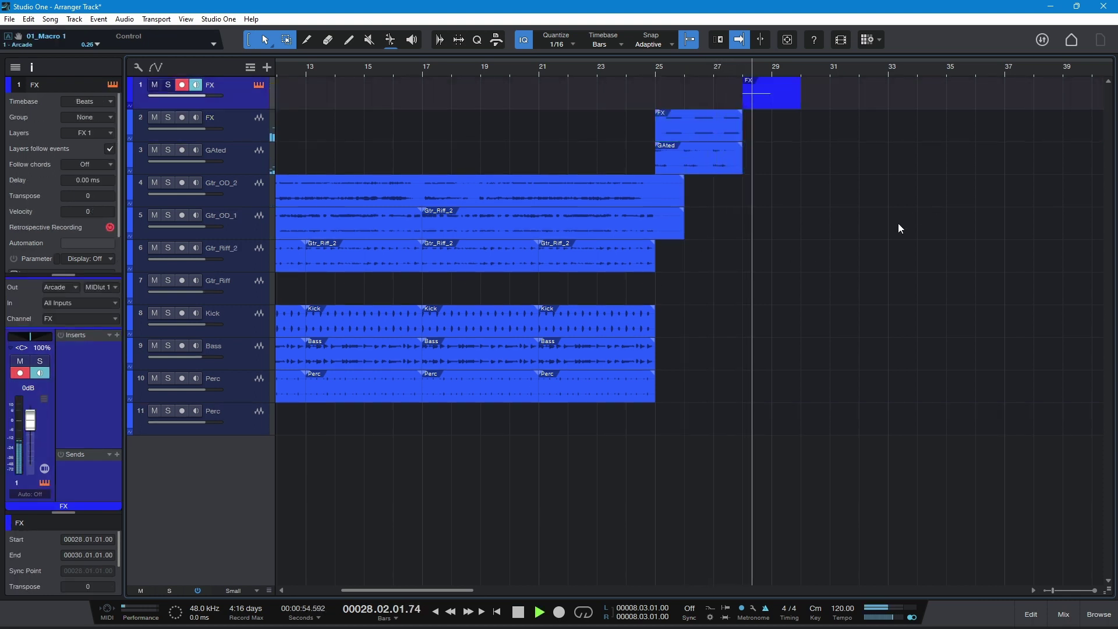
{"action": "key", "text": "space"}
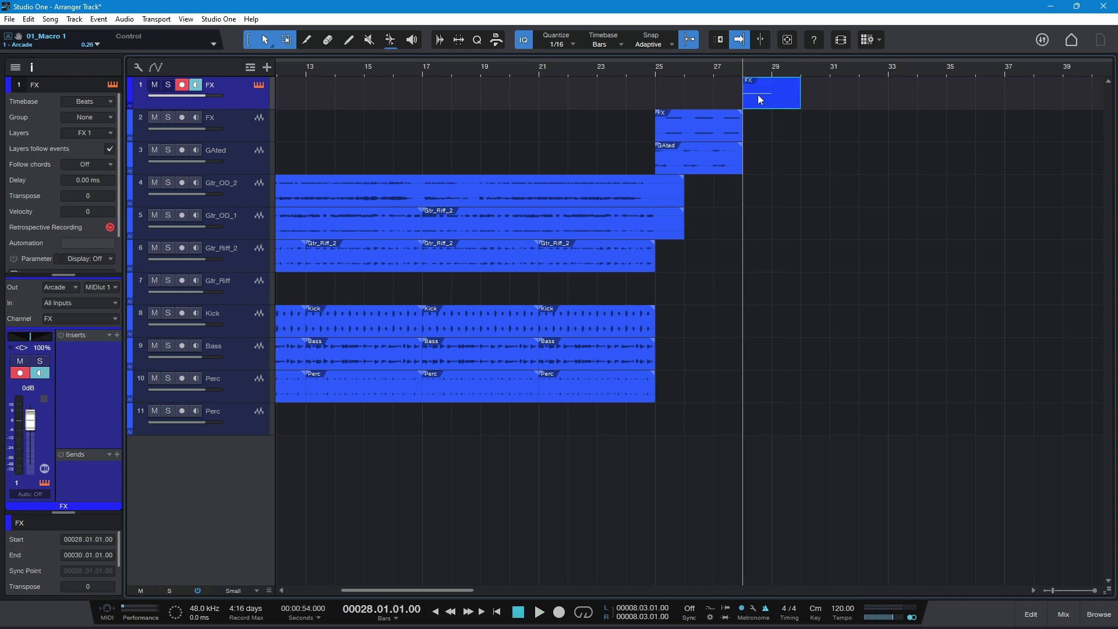
- Record a one-bar Bass part on the instrument track at bar 28
{"action": "key", "text": "KP_Multiply"}
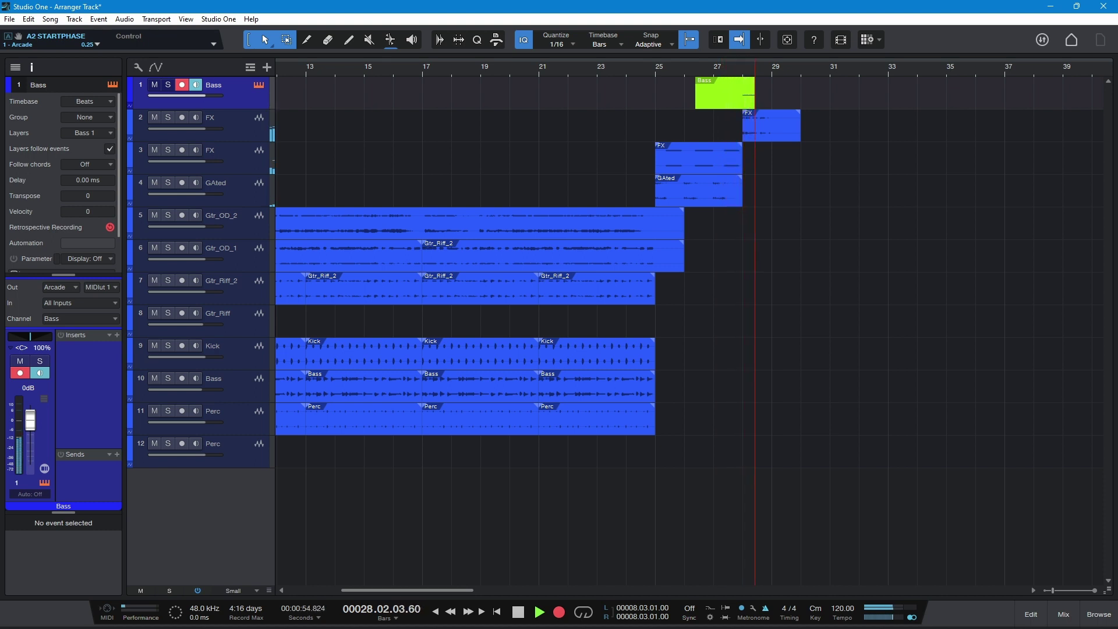
{"action": "key", "text": "space"}
- Place an audio copy of the new Bass part on the existing Bass audio track at bar 28 and delete the original instrument part
{"action": "key", "text": "e"}
{"action": "left_click", "coordinate": [232, 378]}
{"action": "left_click_drag", "start_coordinate": [789, 93], "coordinate": [787, 387]}
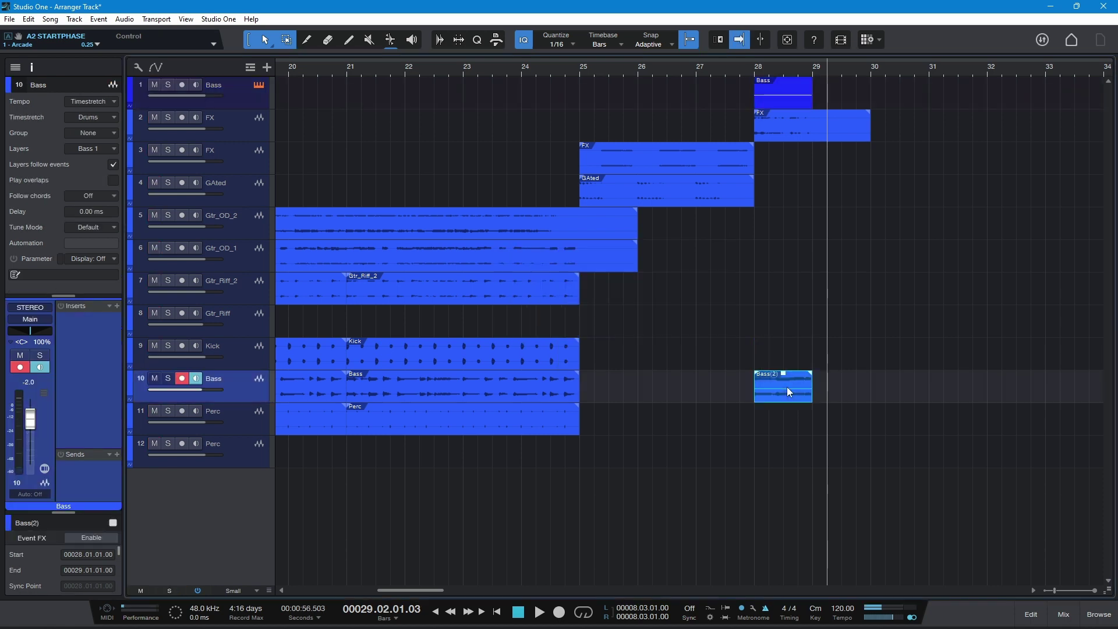
{"action": "left_click", "coordinate": [808, 92]}
{"action": "key", "text": "Delete"}
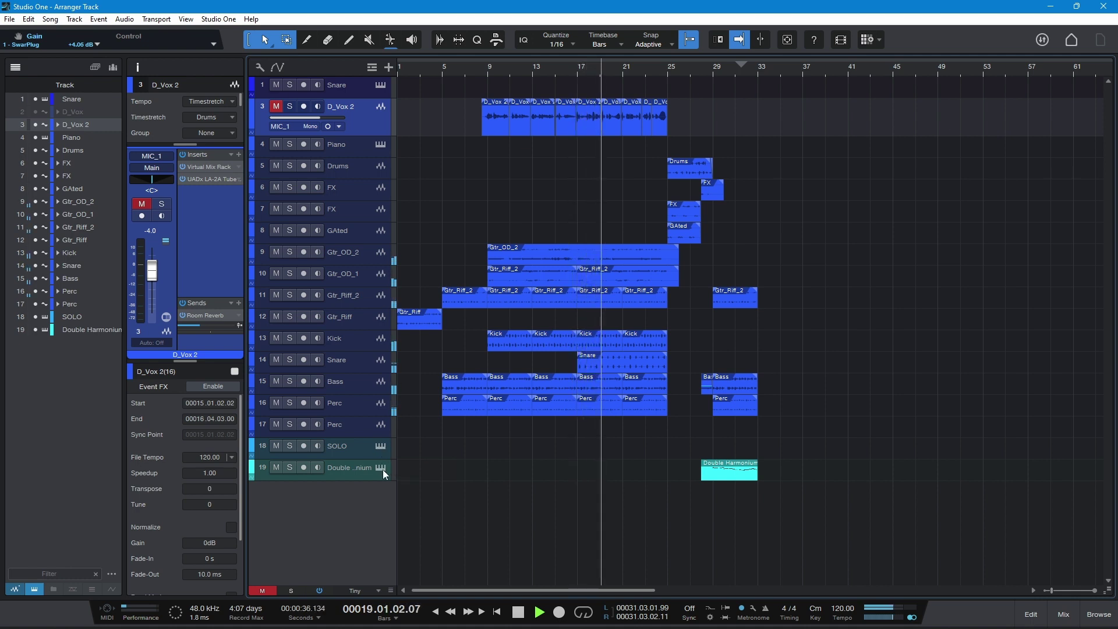
- Examine the SwarPlug and SwarPlug 2 instruments inside the Double Harmonium multi instrument, close their windows, and stop playback
{"action": "left_click", "coordinate": [358, 470]}
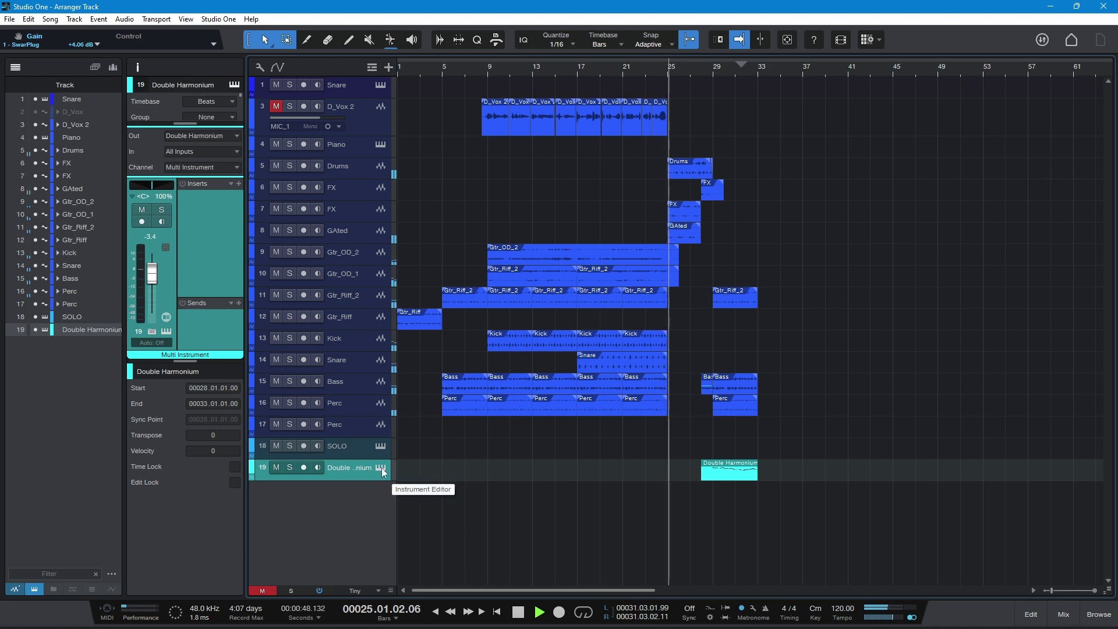
{"action": "left_click", "coordinate": [382, 468]}
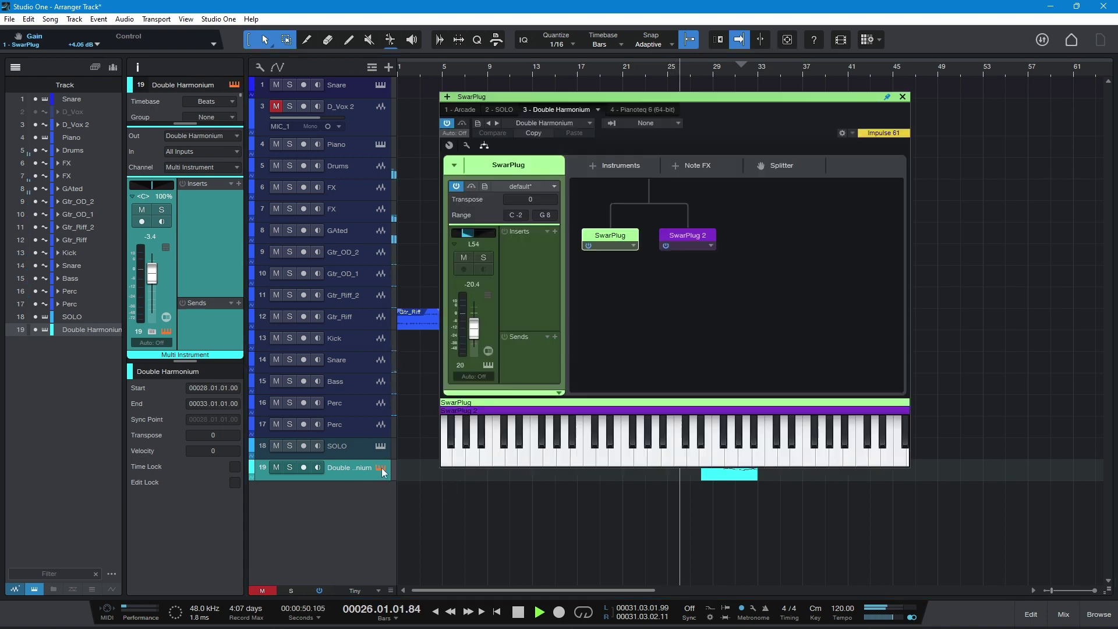
{"action": "double_click", "coordinate": [617, 239]}
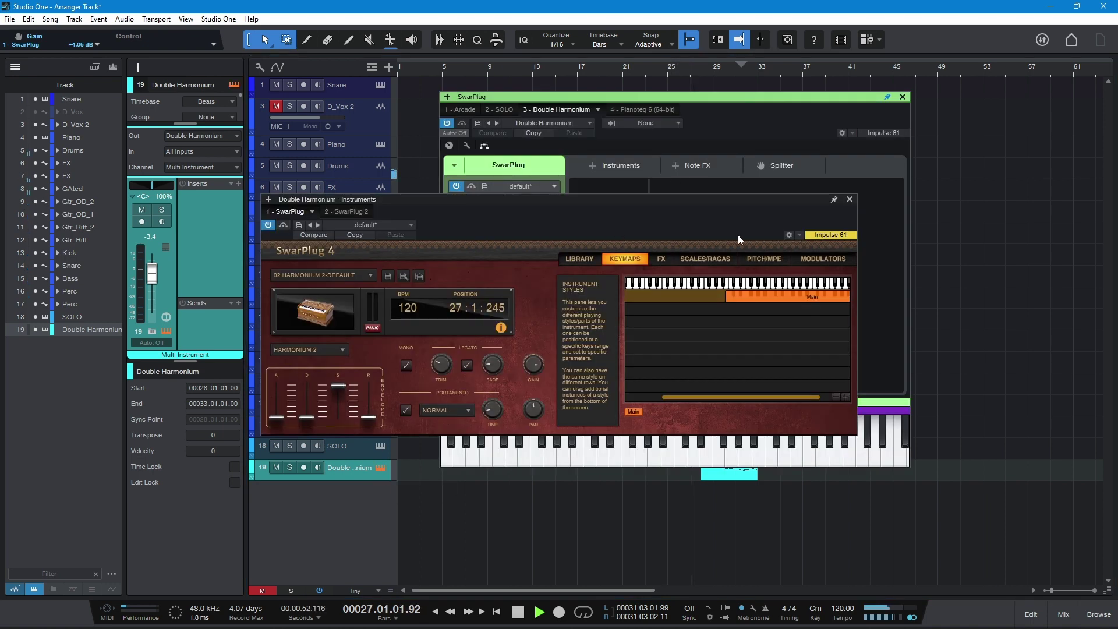
{"action": "left_click_drag", "start_coordinate": [750, 205], "coordinate": [901, 253]}
{"action": "double_click", "coordinate": [686, 237]}
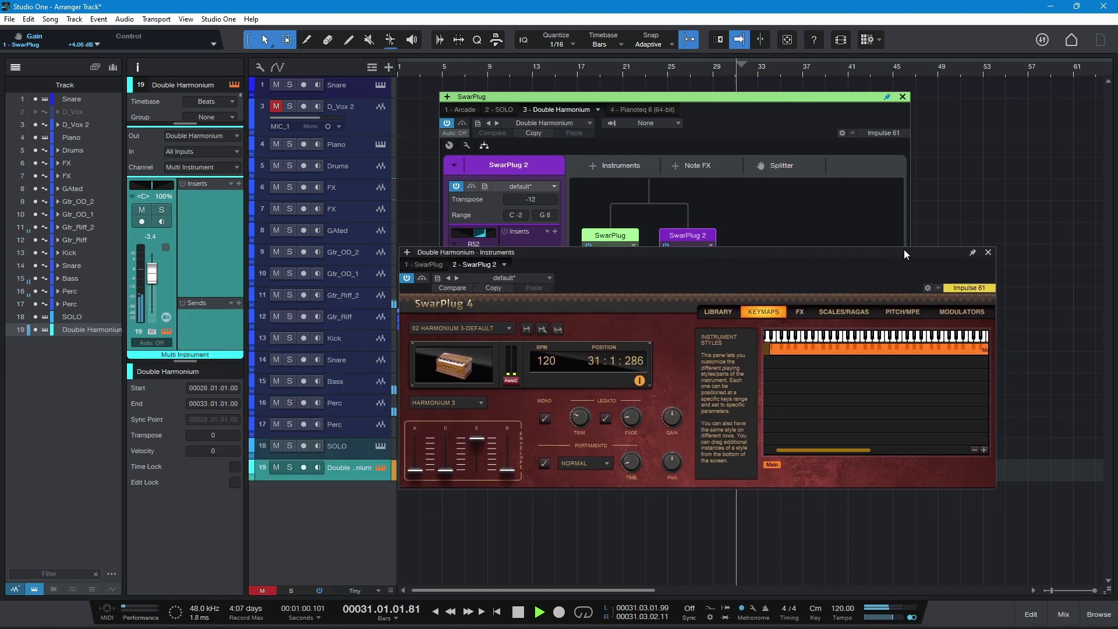
{"action": "left_click", "coordinate": [988, 253]}
{"action": "left_click", "coordinate": [902, 96]}
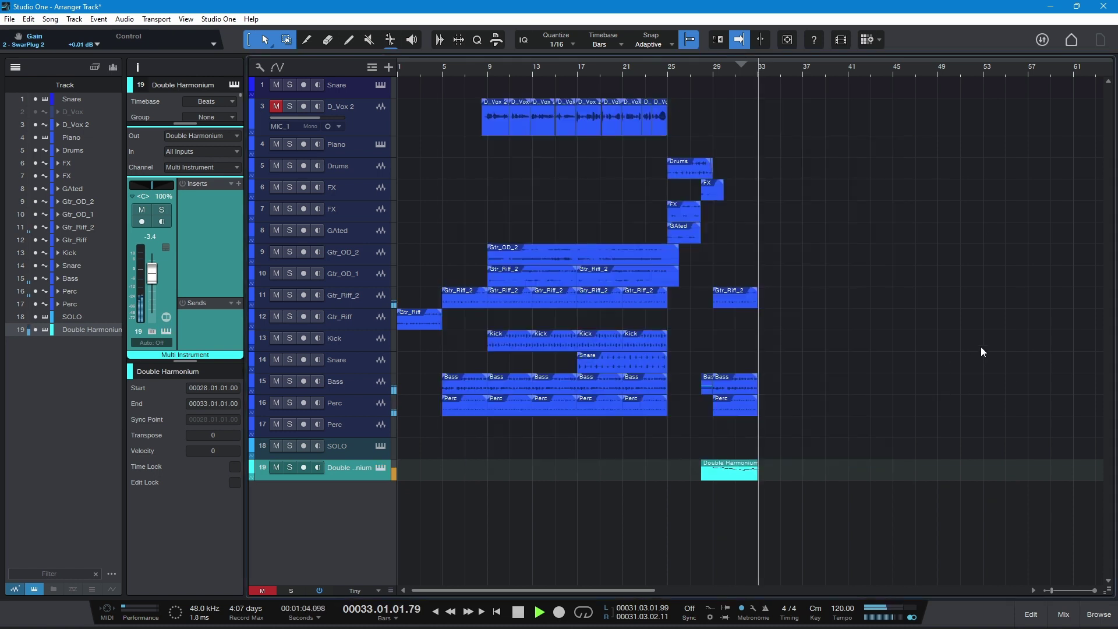
{"action": "key", "text": "space"}
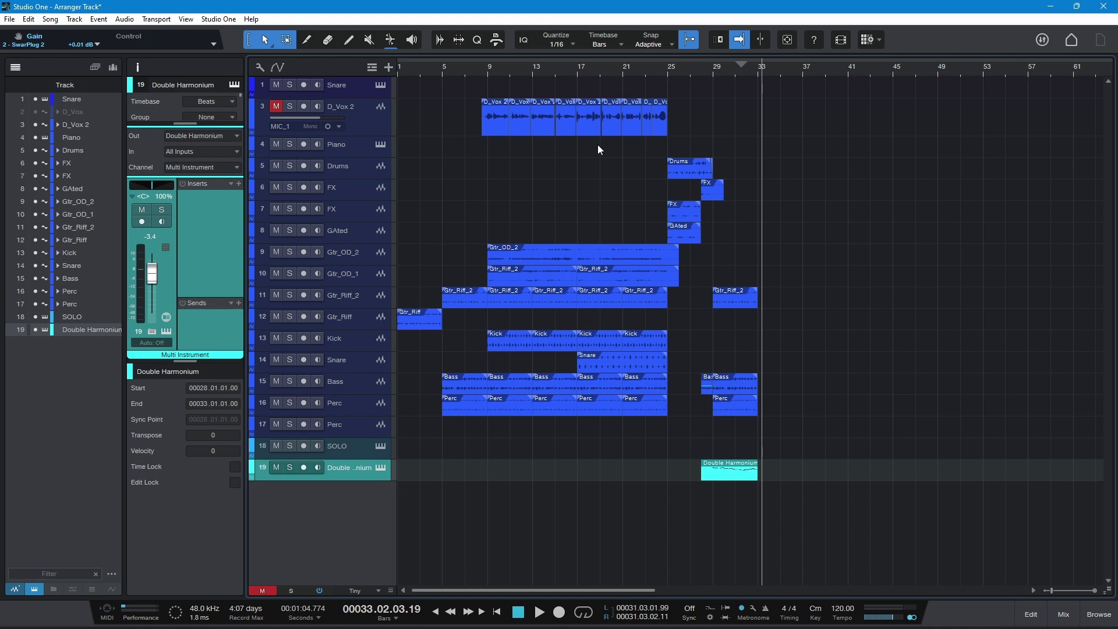
- Show the arranger track and draw Intro (bars 1–5), Verse (5–9), Chorus (9–25) and Bridge (25–29) sections
{"action": "left_click", "coordinate": [372, 68]}
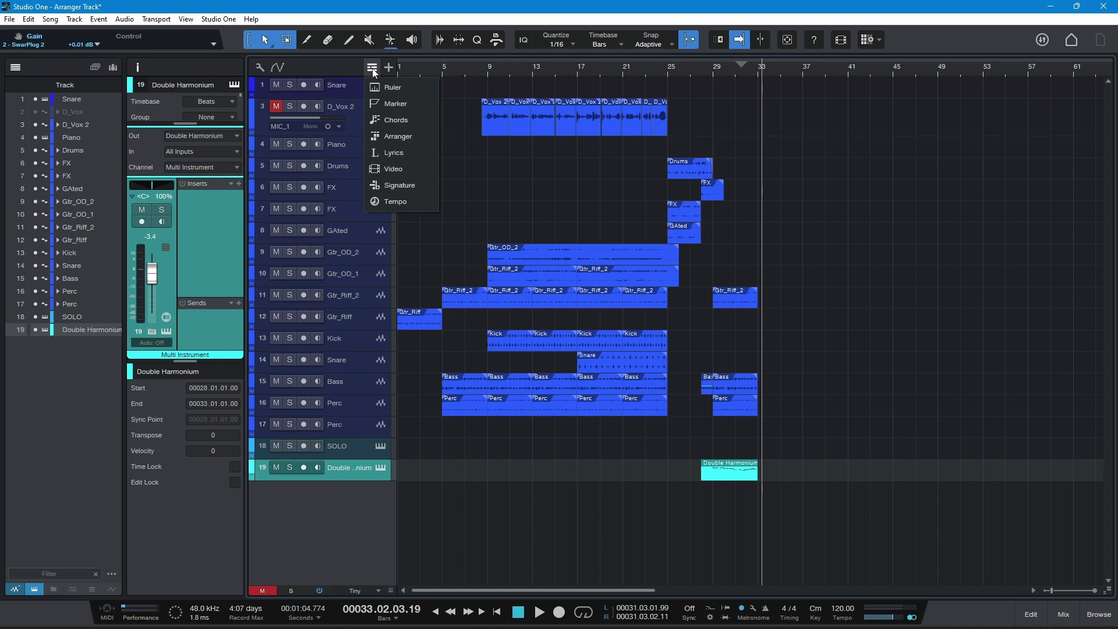
{"action": "left_click", "coordinate": [384, 136]}
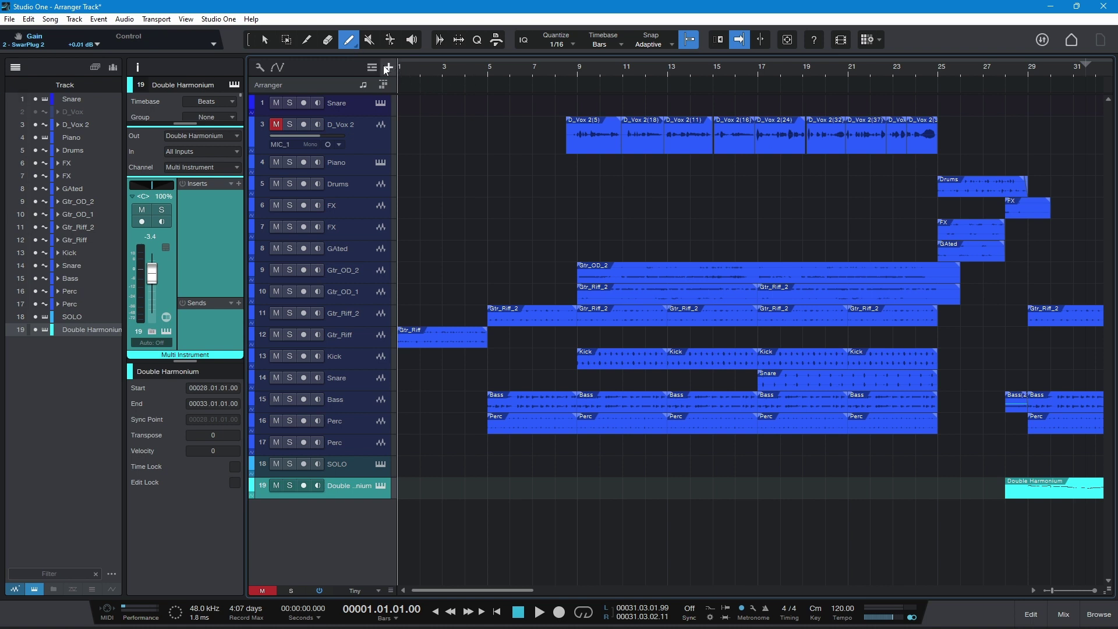
{"action": "mouse_move", "coordinate": [400, 85]}
{"action": "left_mouse_down"}
{"action": "mouse_move", "coordinate": [841, 85]}
{"action": "mouse_move", "coordinate": [761, 98]}
{"action": "mouse_move", "coordinate": [1026, 84]}
{"action": "left_mouse_up"}
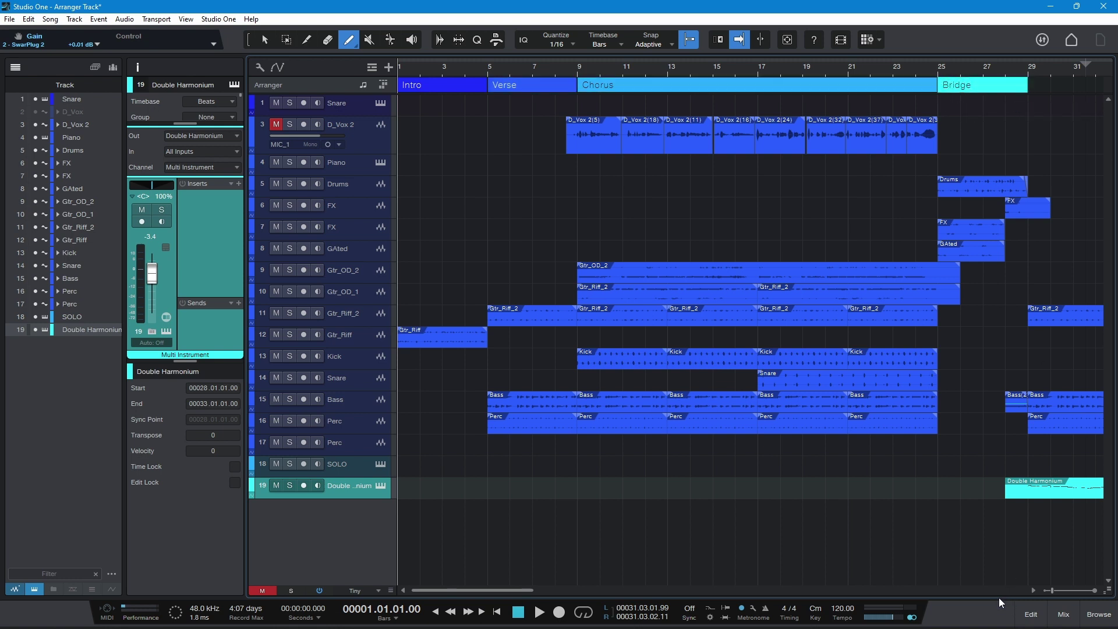
- Draw an Outro section on the arranger track from bar 29 to bar 33
{"action": "scroll", "coordinate": [991, 590], "scroll_direction": "right", "scroll_amount": 5}
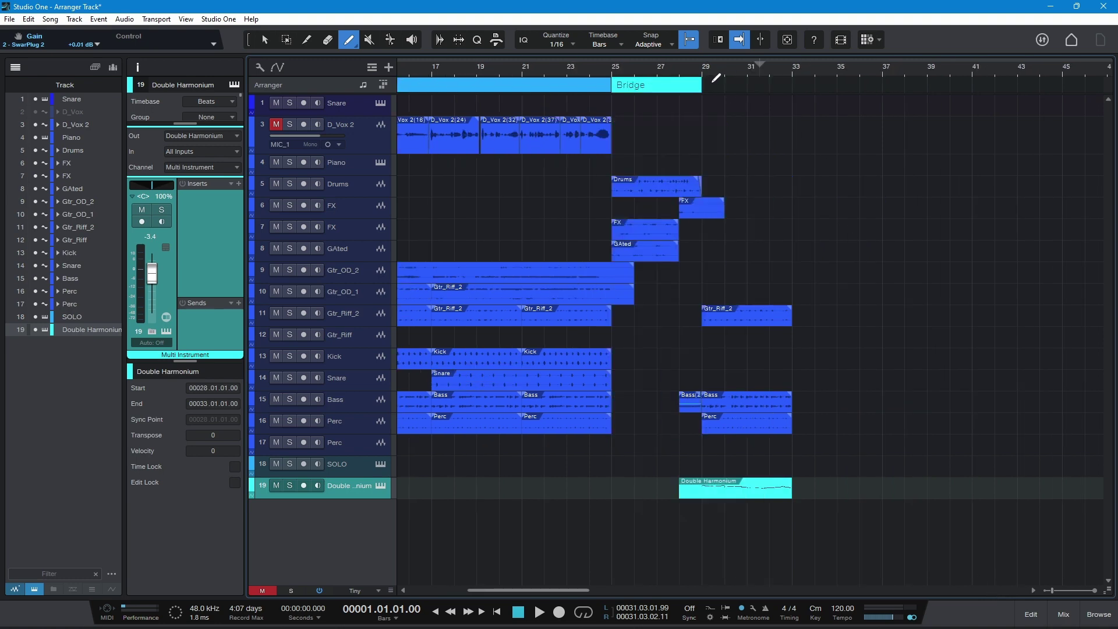
{"action": "left_click_drag", "start_coordinate": [704, 85], "coordinate": [791, 86]}
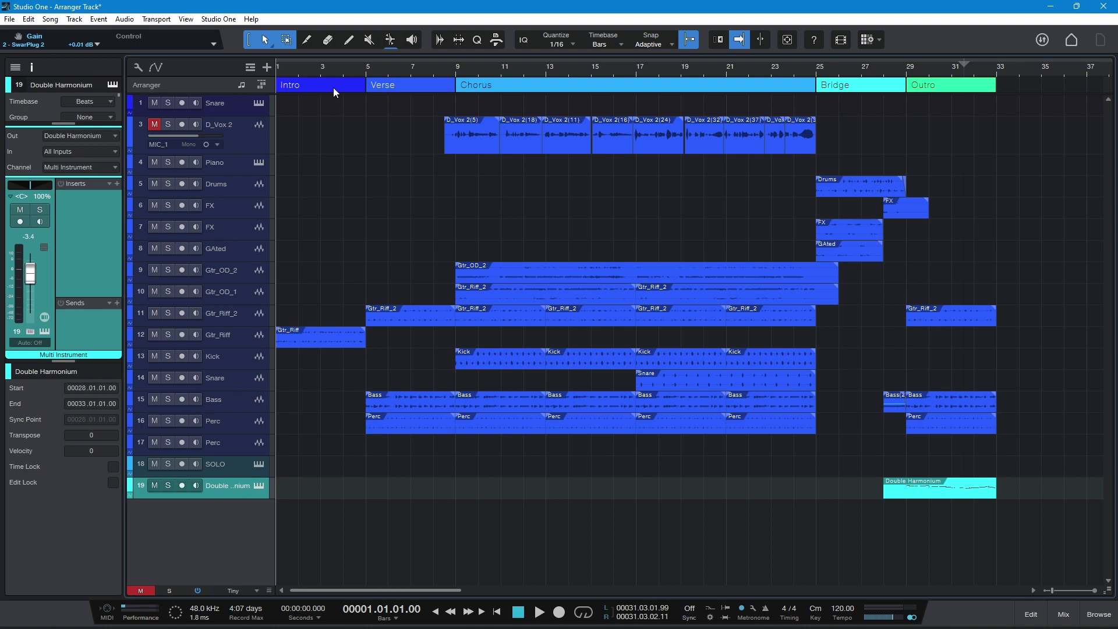
- Rename the Intro section as Gtr Intro and the Verse section as Gtr_Intro_2
{"action": "left_click", "coordinate": [333, 88]}
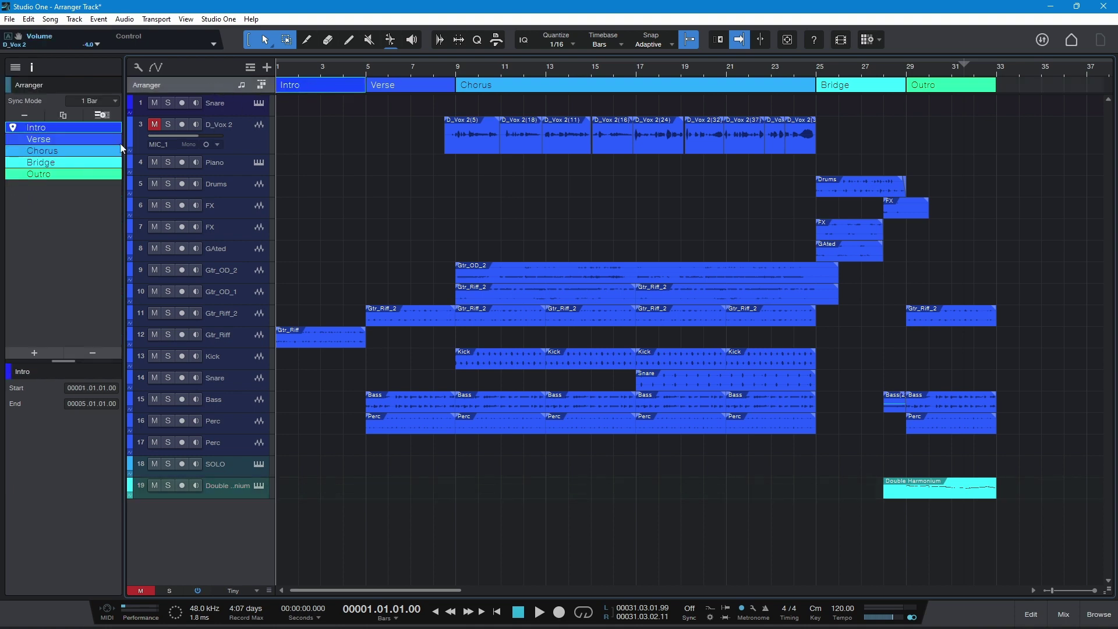
{"action": "double_click", "coordinate": [37, 127]}
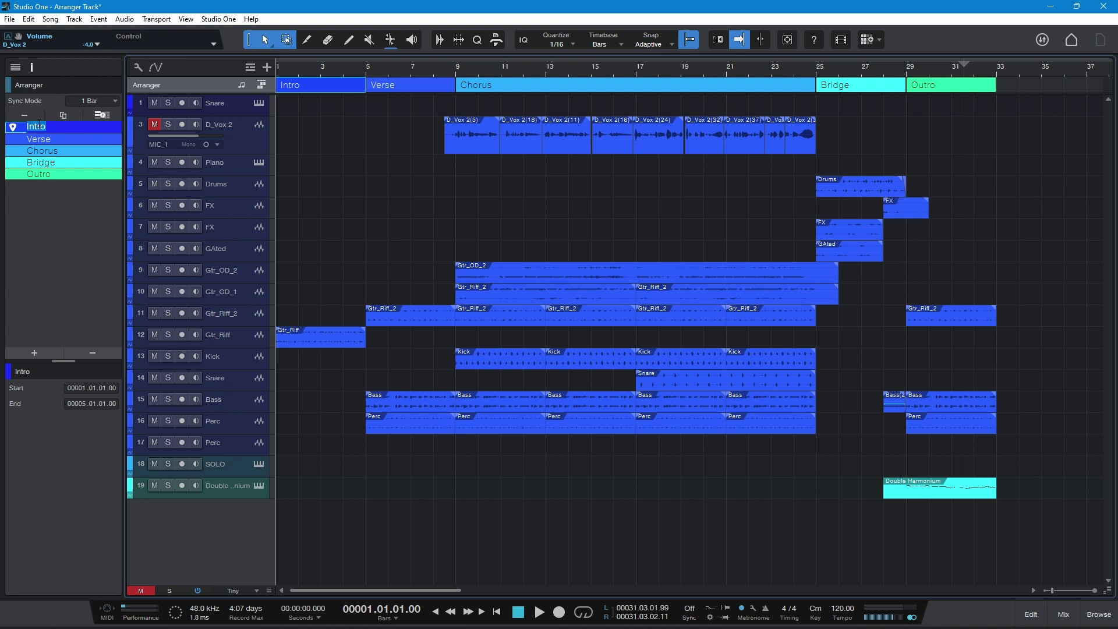
{"action": "type", "text": "Gtr Intro"}
{"action": "left_click", "coordinate": [72, 138]}
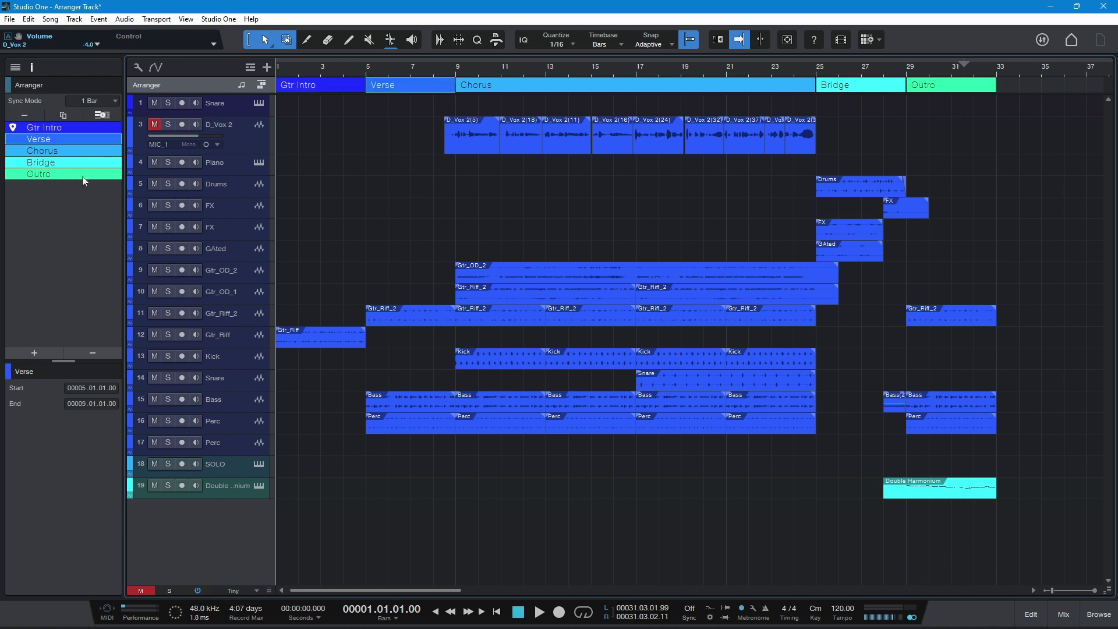
{"action": "double_click", "coordinate": [54, 139]}
{"action": "type", "text": "Gtr_Intro_2"}
{"action": "key", "text": "Return"}
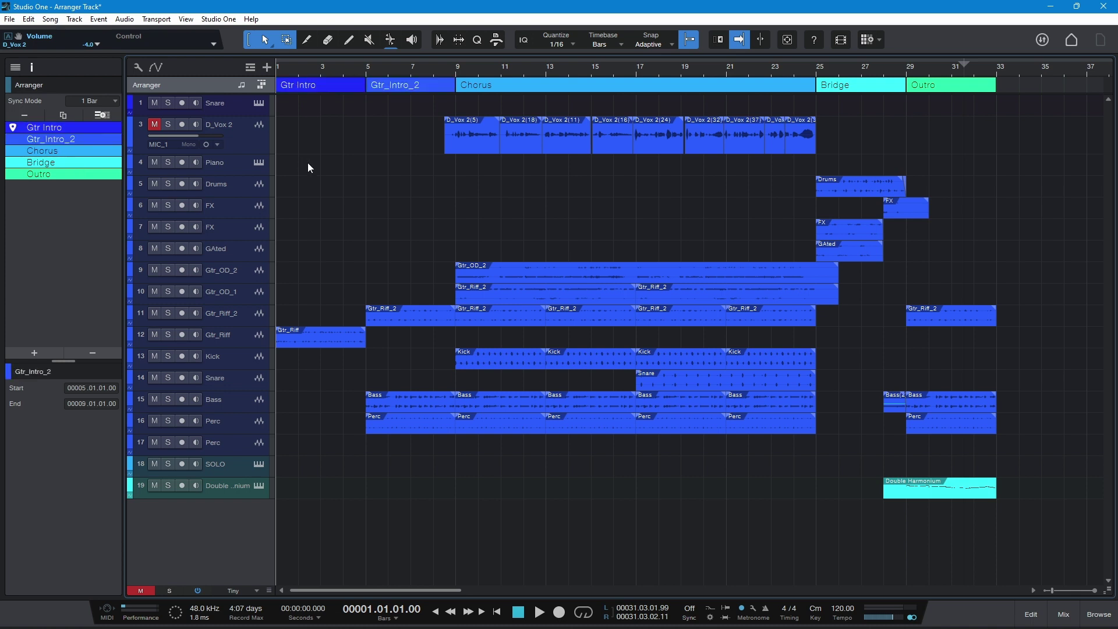
- Rename the Chorus section as Melody and the Bridge section as Drop
{"action": "double_click", "coordinate": [477, 87]}
{"action": "type", "text": "Melody"}
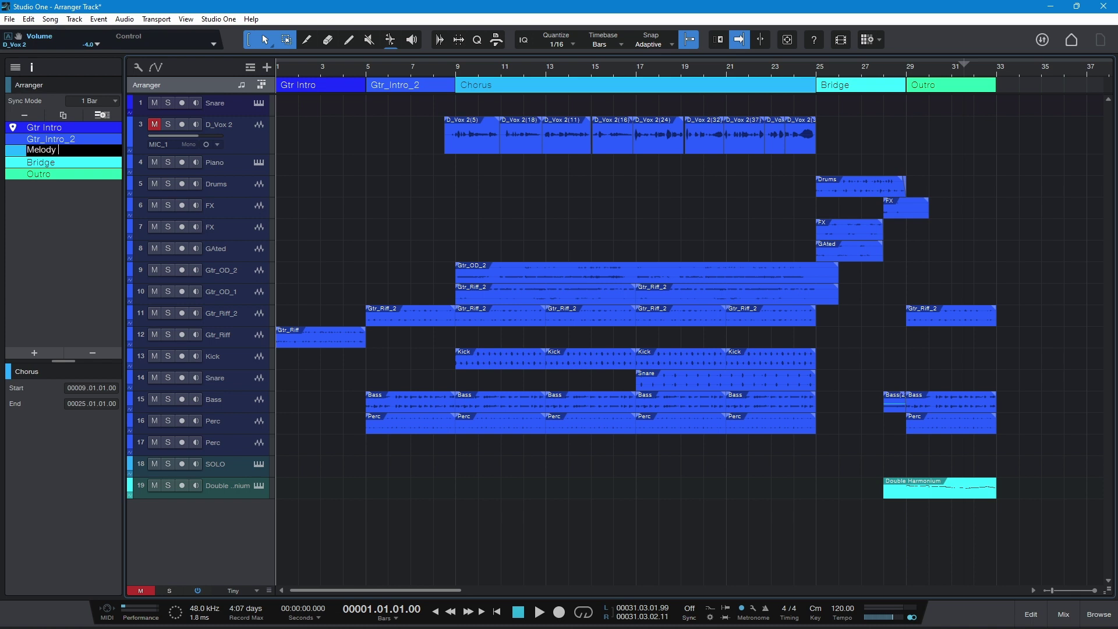
{"action": "key", "text": "Tab"}
{"action": "type", "text": "Drop"}
{"action": "key", "text": "Return"}
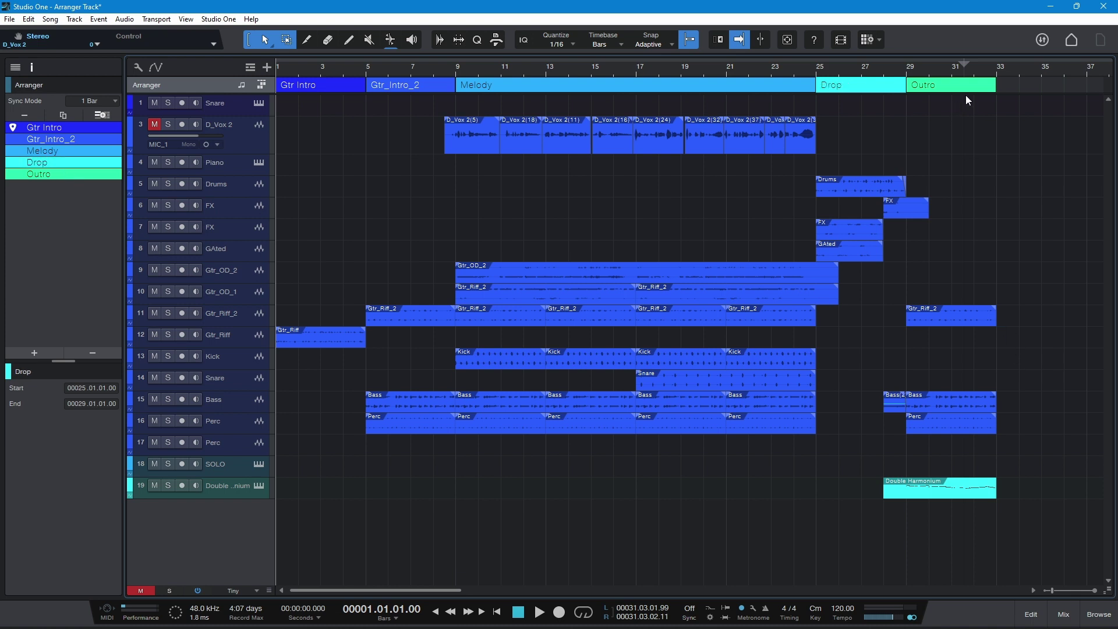
- Rename the Outro section as Solo
{"action": "double_click", "coordinate": [47, 175]}
{"action": "type", "text": "Solo"}
{"action": "key", "text": "Return"}
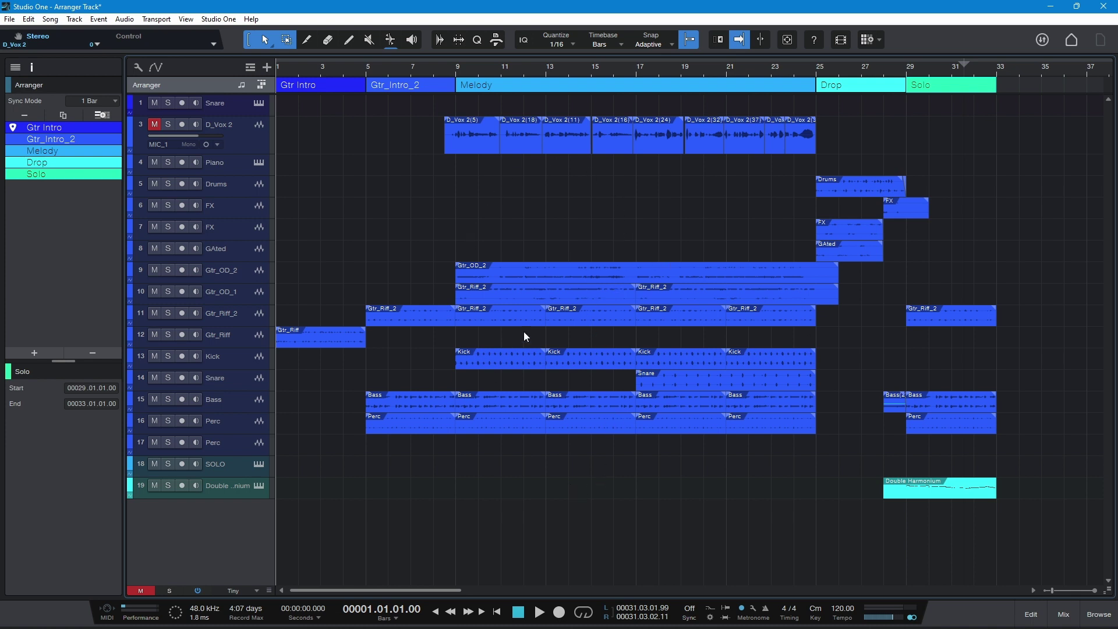
- Mute the Gtr_OD_2 and Gtr_OD_1 tracks and unmute the D_Vox 2 track
{"action": "left_click", "coordinate": [154, 269]}
{"action": "left_click", "coordinate": [155, 292]}
{"action": "left_click", "coordinate": [155, 124]}
- Play the song from the start into the Drop section, stop playback, and look over the remaining sections
{"action": "key", "text": "space"}
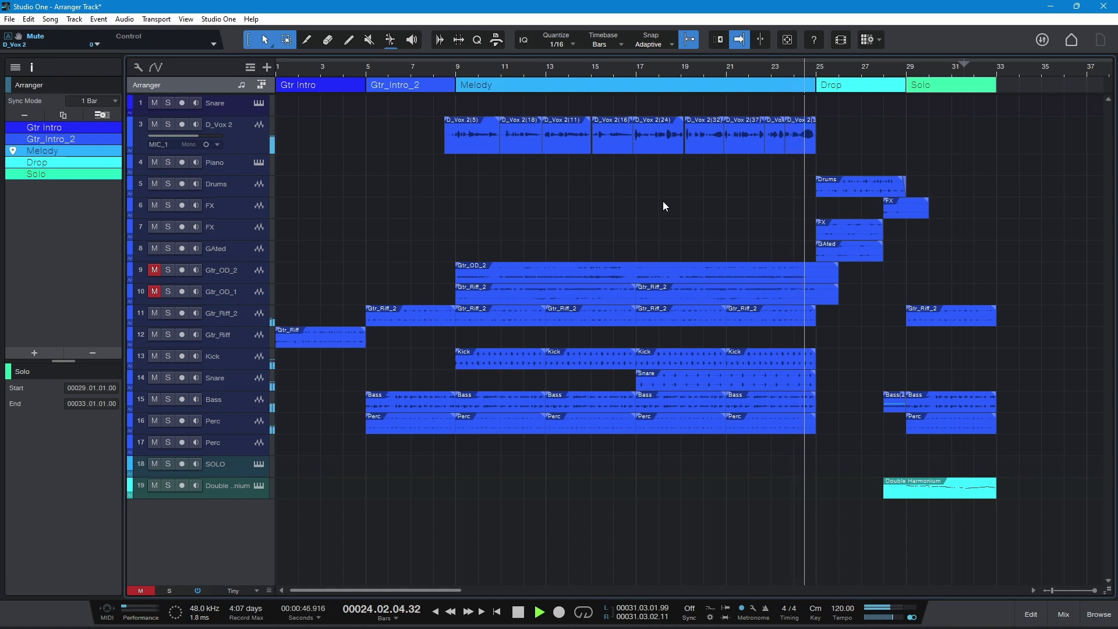
{"action": "key", "text": "space"}
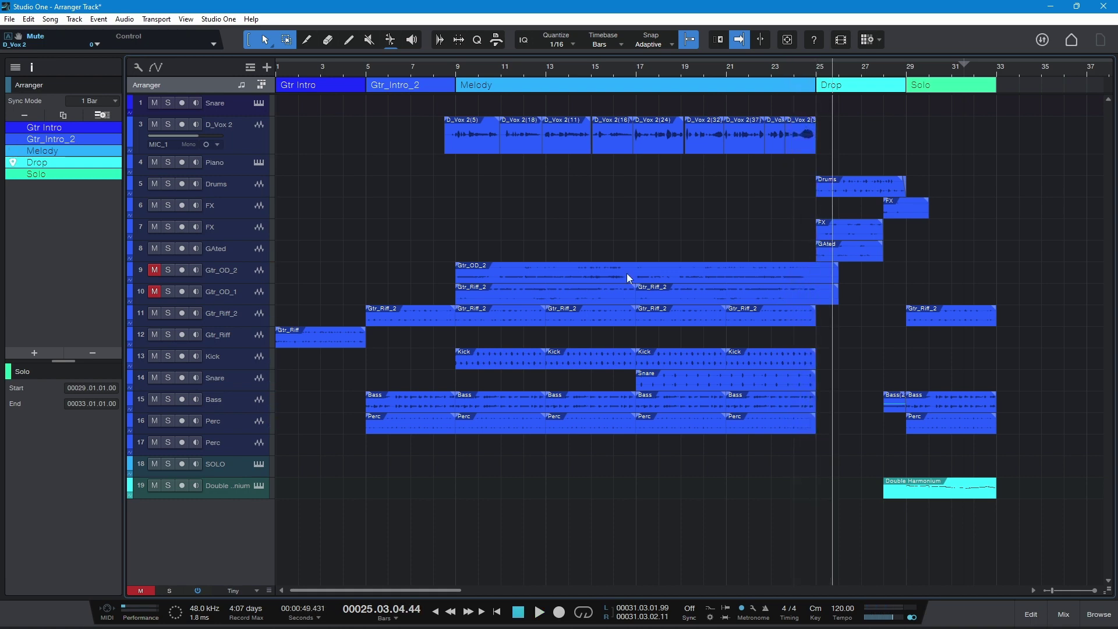
{"action": "scroll", "coordinate": [627, 273], "scroll_direction": "right", "scroll_amount": 5}
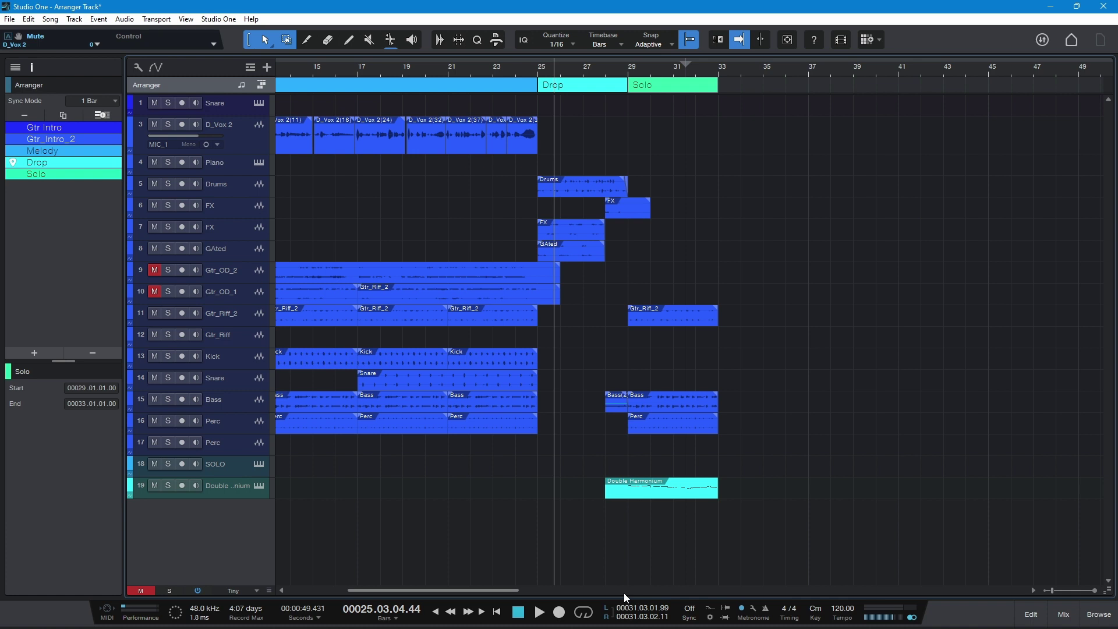
{"action": "scroll", "coordinate": [624, 589], "scroll_direction": "left", "scroll_amount": 5}
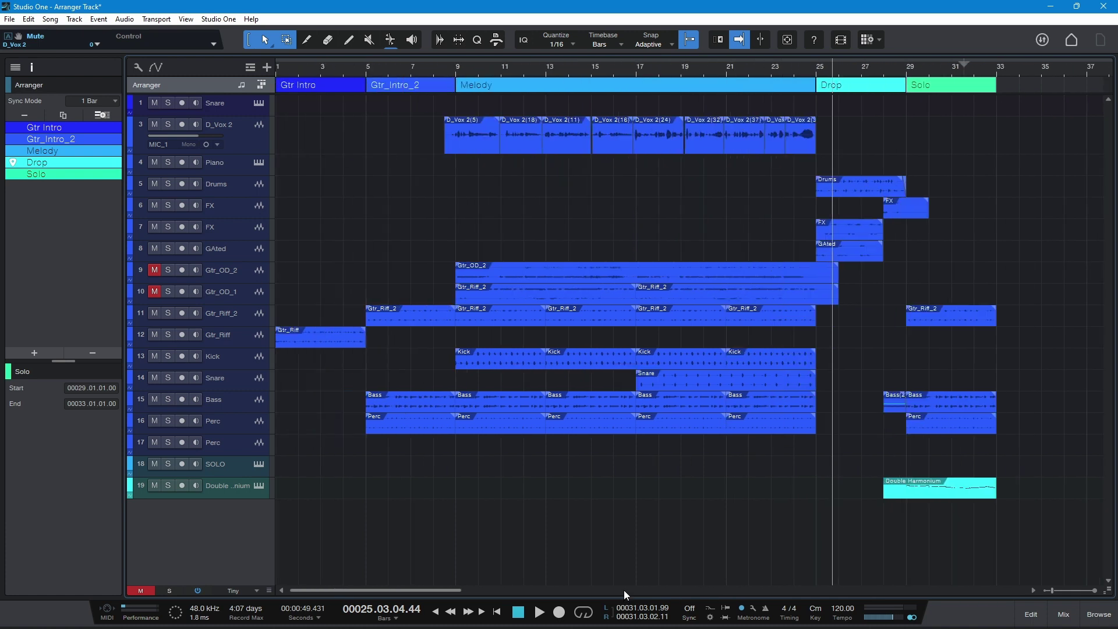
- Open the scratch pad beside the arrangement and try to move the Drop section into it
{"action": "left_click", "coordinate": [866, 40]}
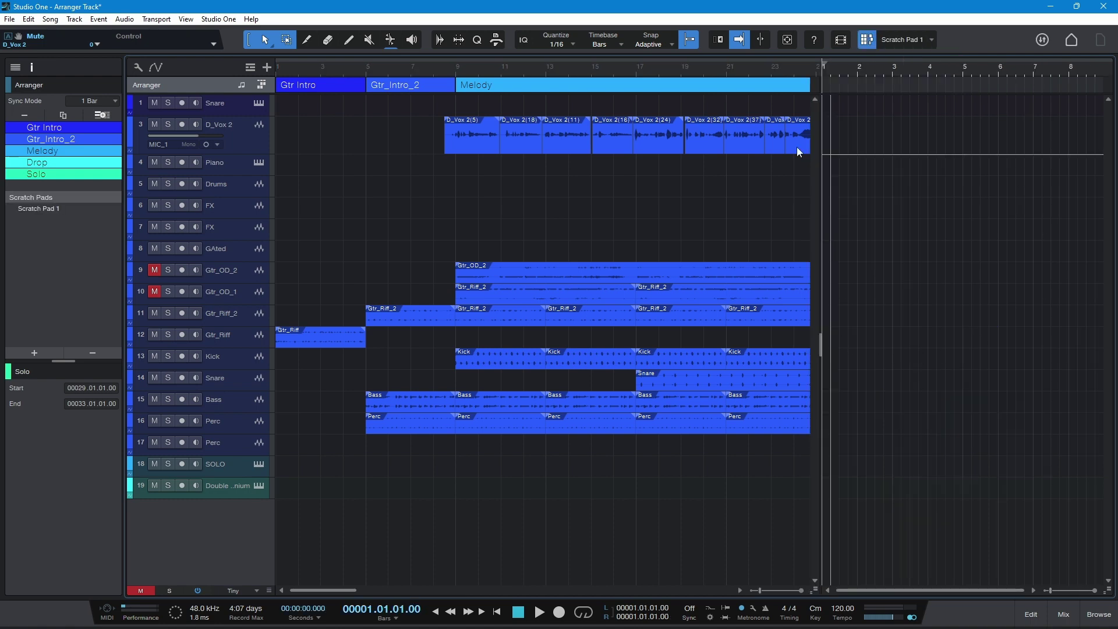
{"action": "left_click_drag", "start_coordinate": [821, 344], "coordinate": [1029, 220]}
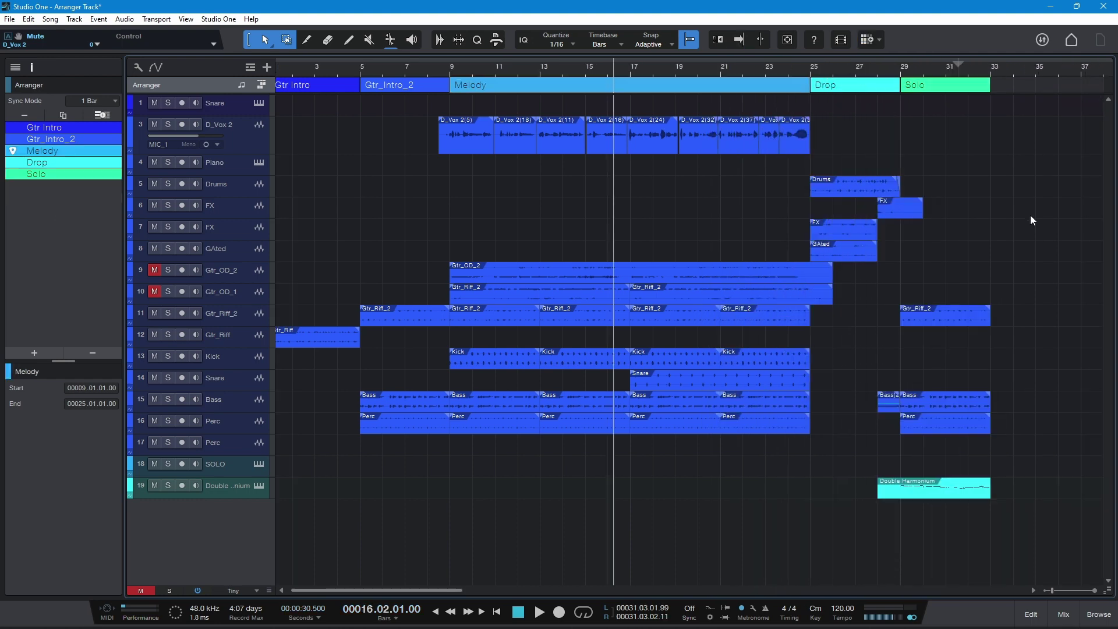
{"action": "left_click", "coordinate": [866, 40]}
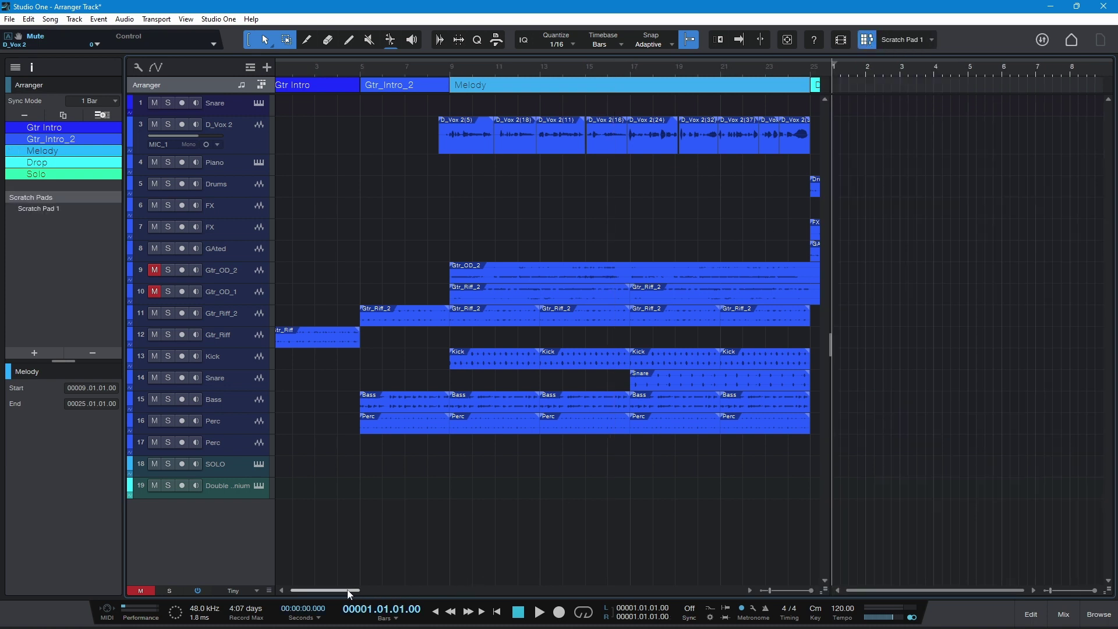
{"action": "left_click_drag", "start_coordinate": [317, 590], "coordinate": [358, 590]}
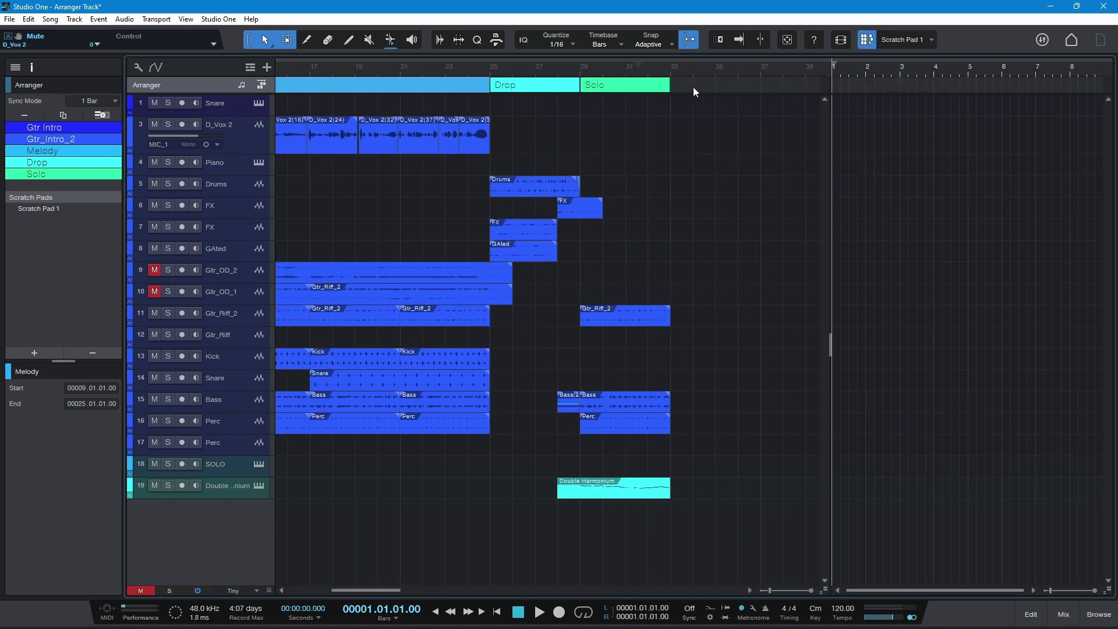
{"action": "left_click_drag", "start_coordinate": [556, 86], "coordinate": [858, 90]}
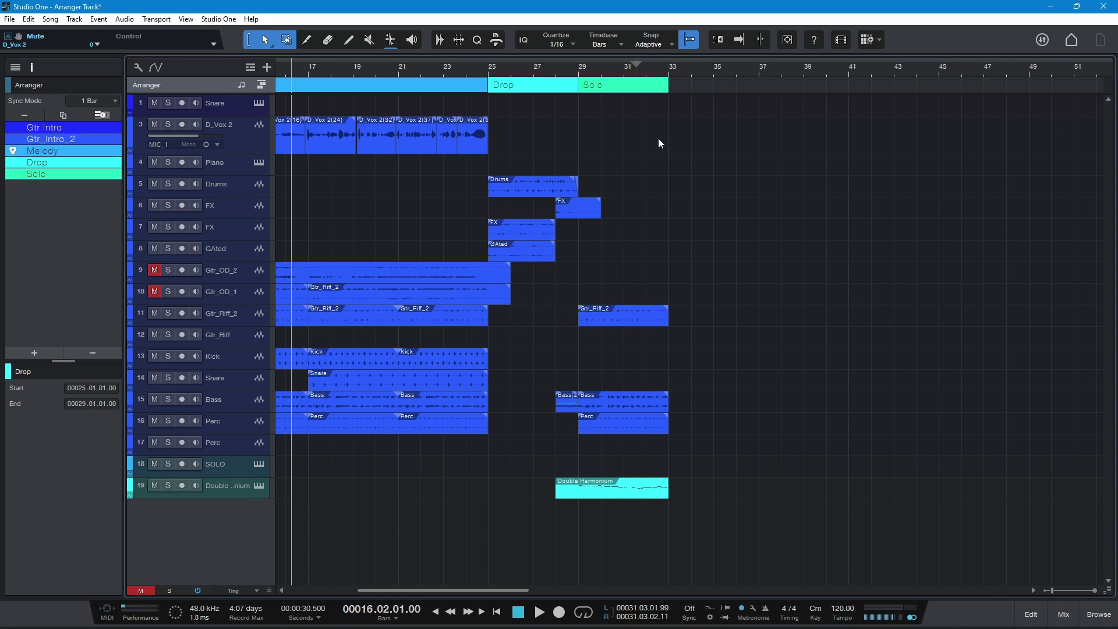
- Move the Drop and Solo sections out of the arrangement into a scratch pad
{"action": "right_click", "coordinate": [554, 89]}
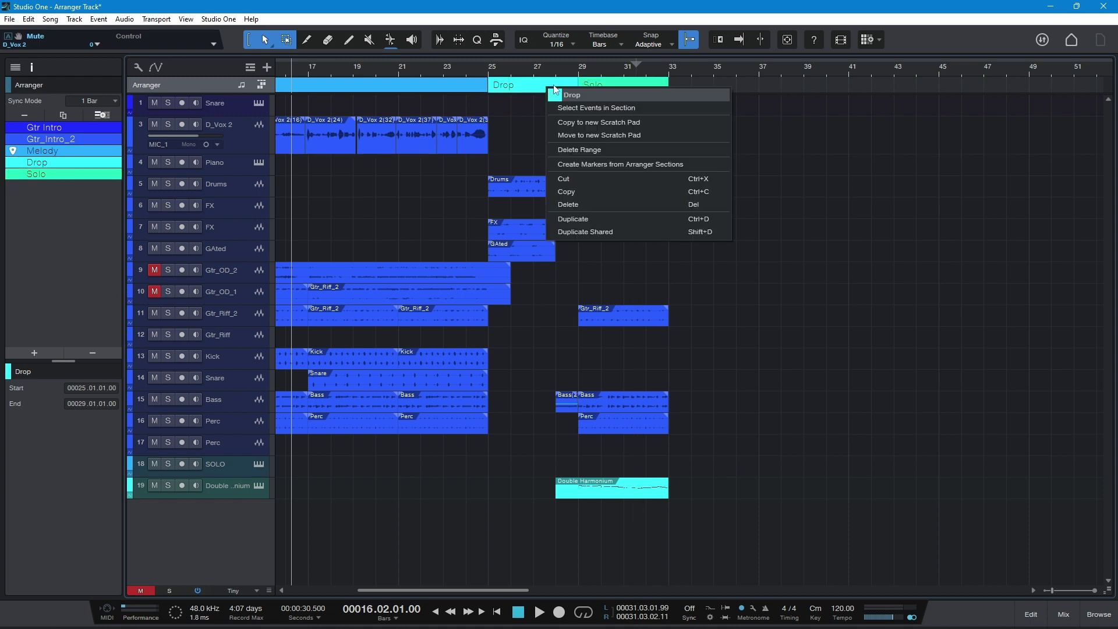
{"action": "left_click", "coordinate": [588, 135]}
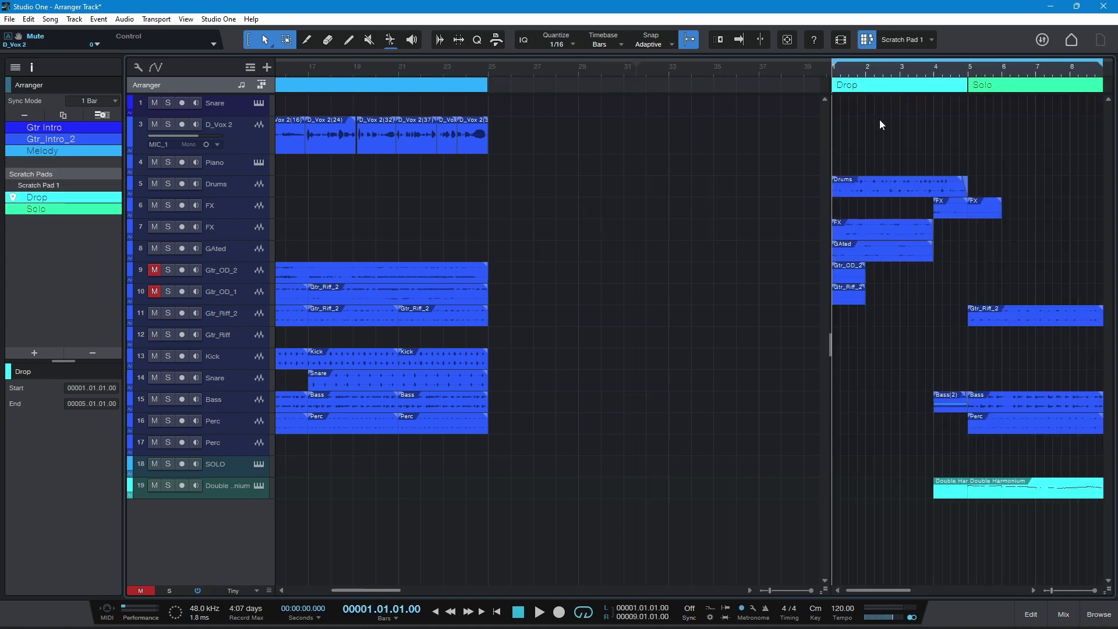
- Rename Scratch Pad 1 as Drop and Solo, then hide the scratch pad
{"action": "left_click", "coordinate": [931, 39]}
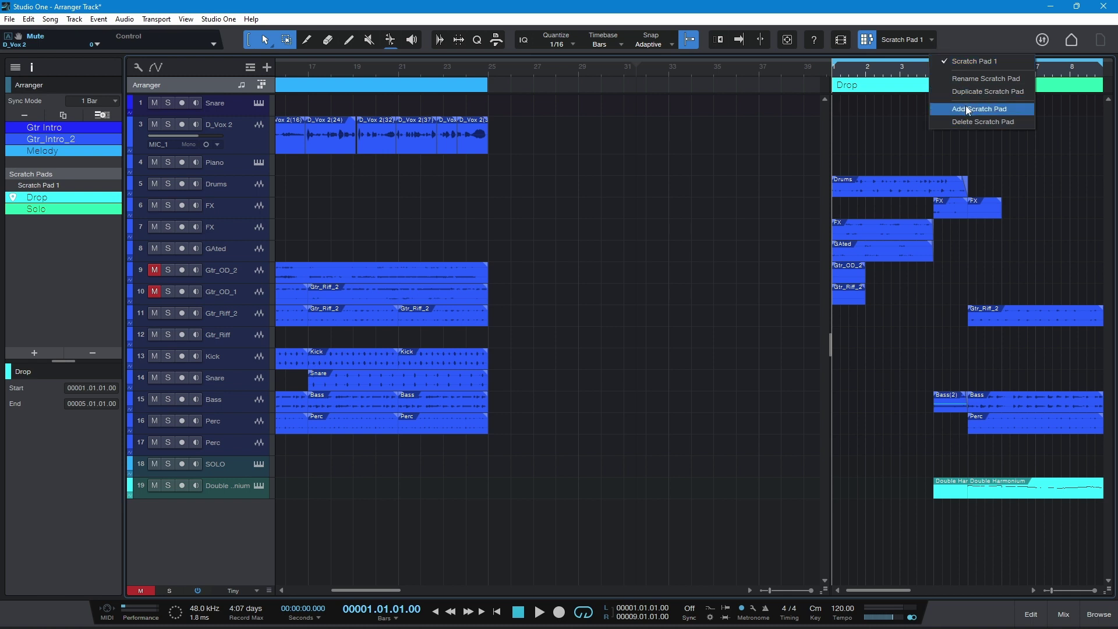
{"action": "left_click", "coordinate": [992, 79]}
{"action": "type", "text": "Drop and Solo"}
{"action": "left_click", "coordinate": [569, 353]}
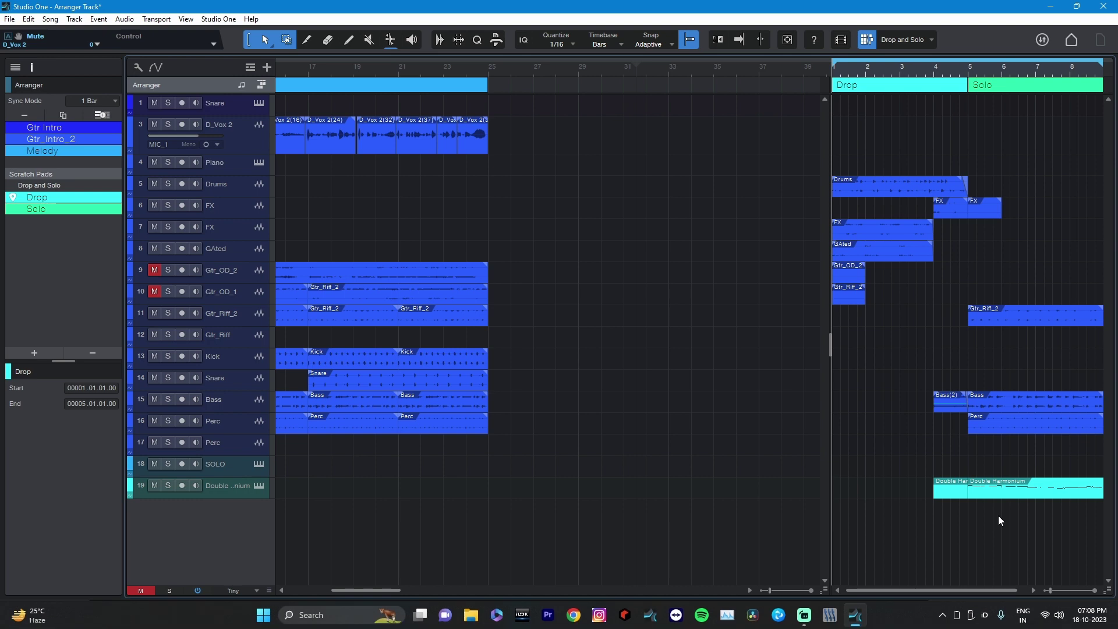
{"action": "left_click", "coordinate": [866, 39]}
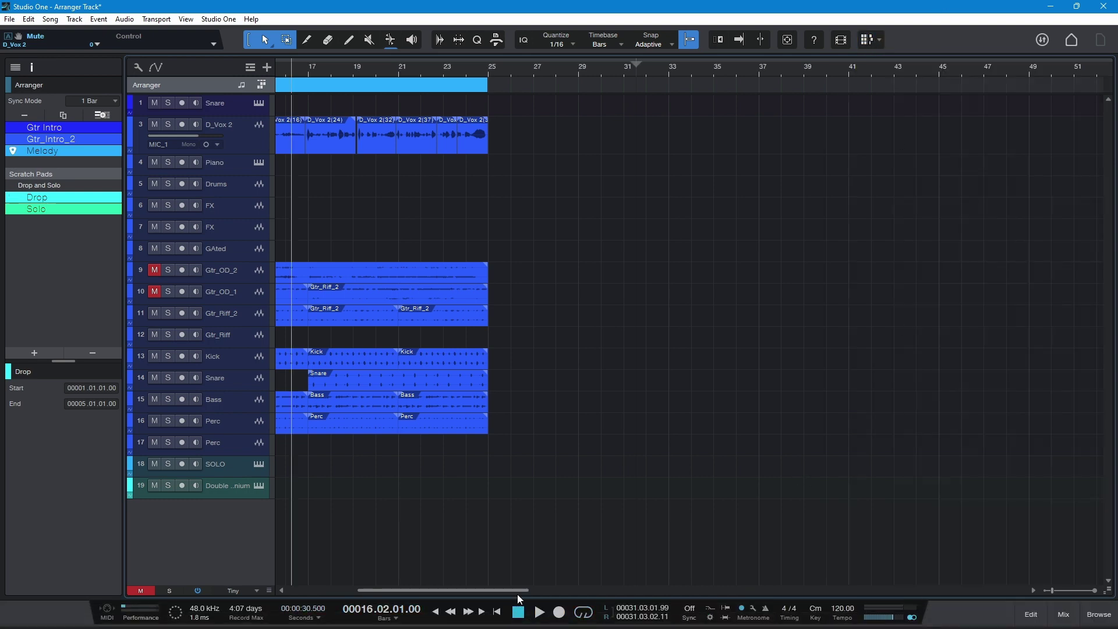
- Copy the Melody section to bar 25 and delete the D_Vox 2 events from the copy
{"action": "left_click", "coordinate": [424, 102]}
{"action": "left_click_drag", "start_coordinate": [429, 100], "coordinate": [651, 100]}
{"action": "left_click_drag", "start_coordinate": [942, 170], "coordinate": [670, 162]}
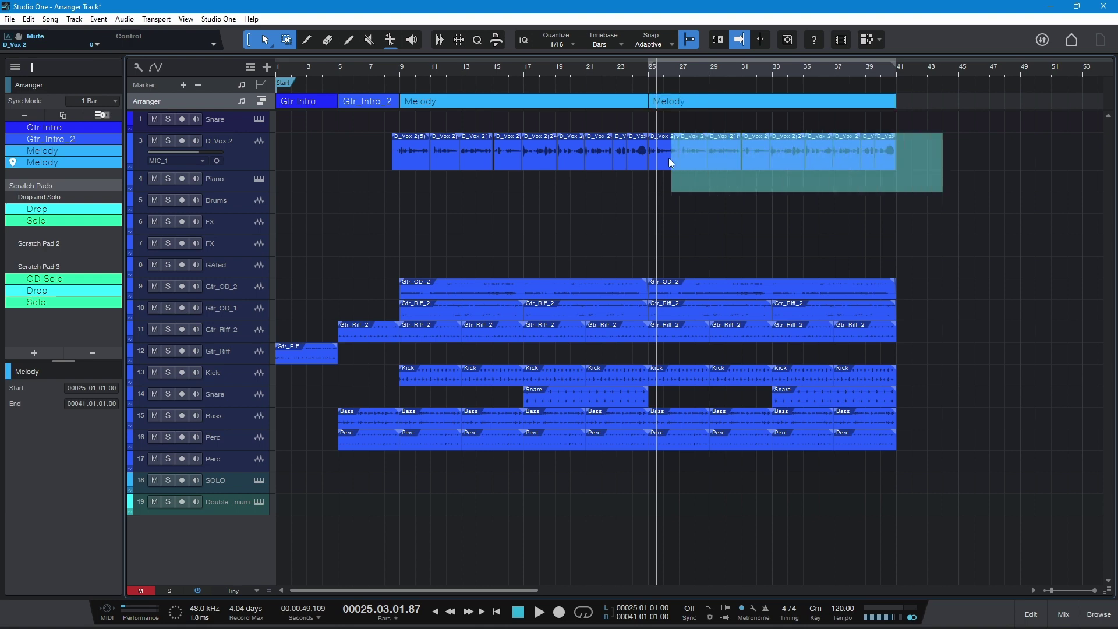
{"action": "key", "text": "Delete"}
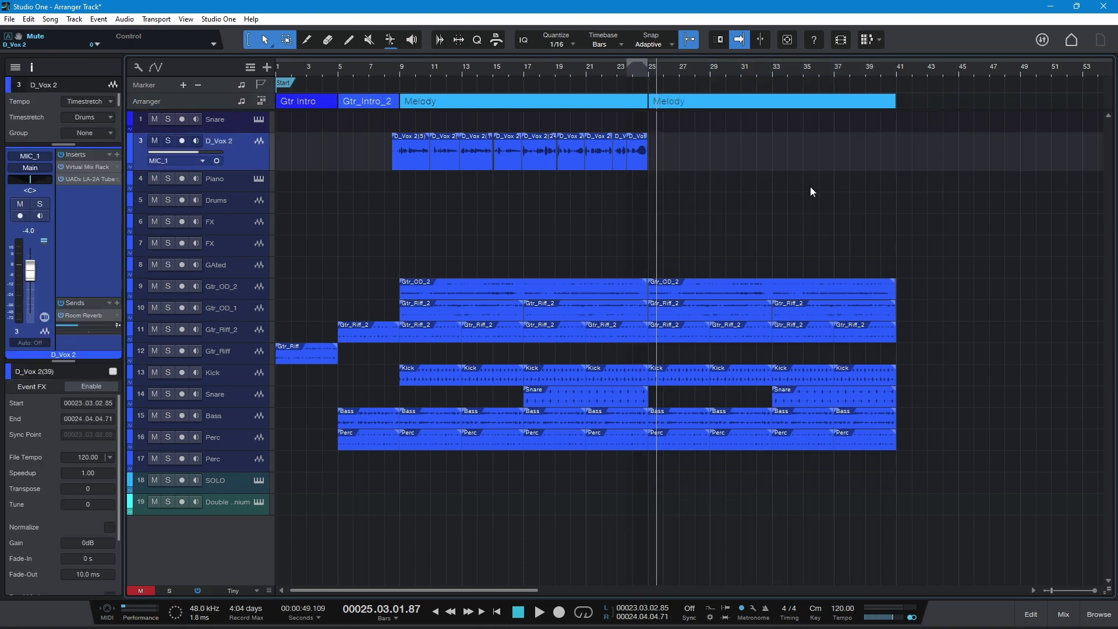
{"action": "left_click", "coordinate": [791, 251]}
- Split the copied Melody section at bar 33 and delete the range of its bars 25–33 half
{"action": "left_click", "coordinate": [774, 99], "text": "alt"}
{"action": "left_click", "coordinate": [778, 100]}
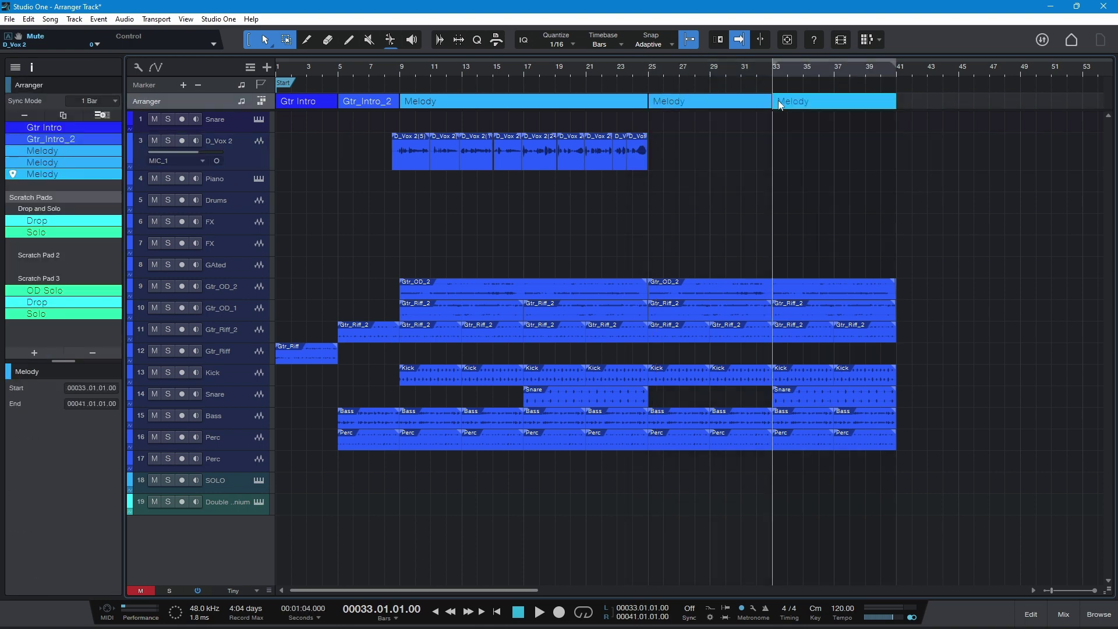
{"action": "left_click", "coordinate": [735, 103]}
{"action": "right_click", "coordinate": [734, 103]}
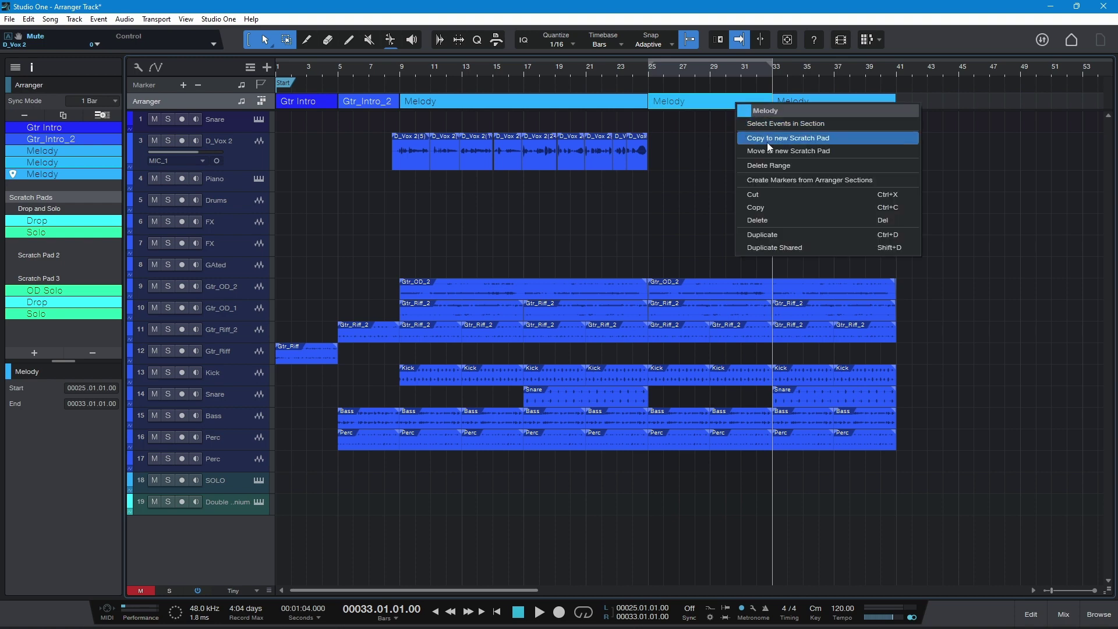
{"action": "left_click", "coordinate": [769, 166]}
- Delete the events on the Gtr_OD_2 and Gtr_OD_1 tracks between bars 9 and 25
{"action": "left_click_drag", "start_coordinate": [550, 219], "coordinate": [718, 288]}
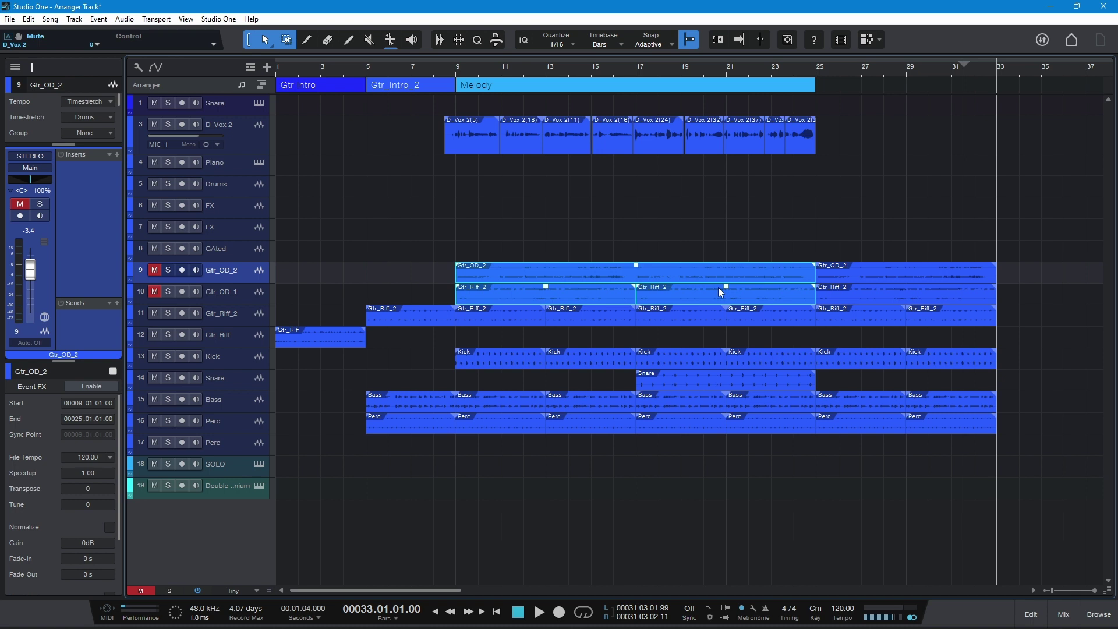
{"action": "key", "text": "Delete"}
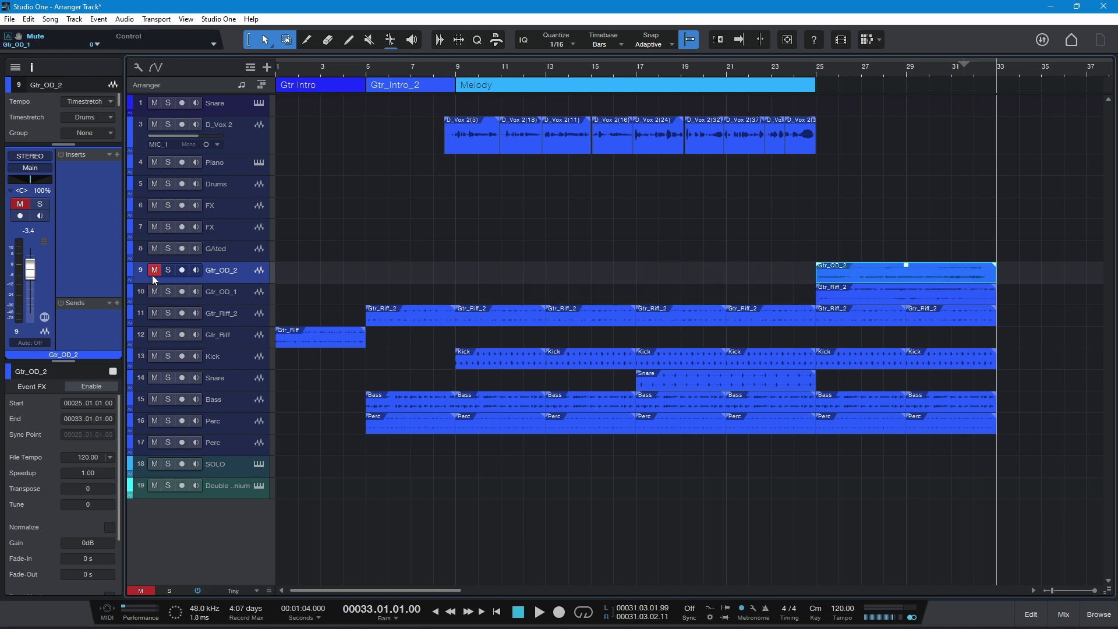
- Play the arrangement from bar 19 through the added guitar part at bars 25–33, then stop playback
{"action": "left_click", "coordinate": [683, 75]}
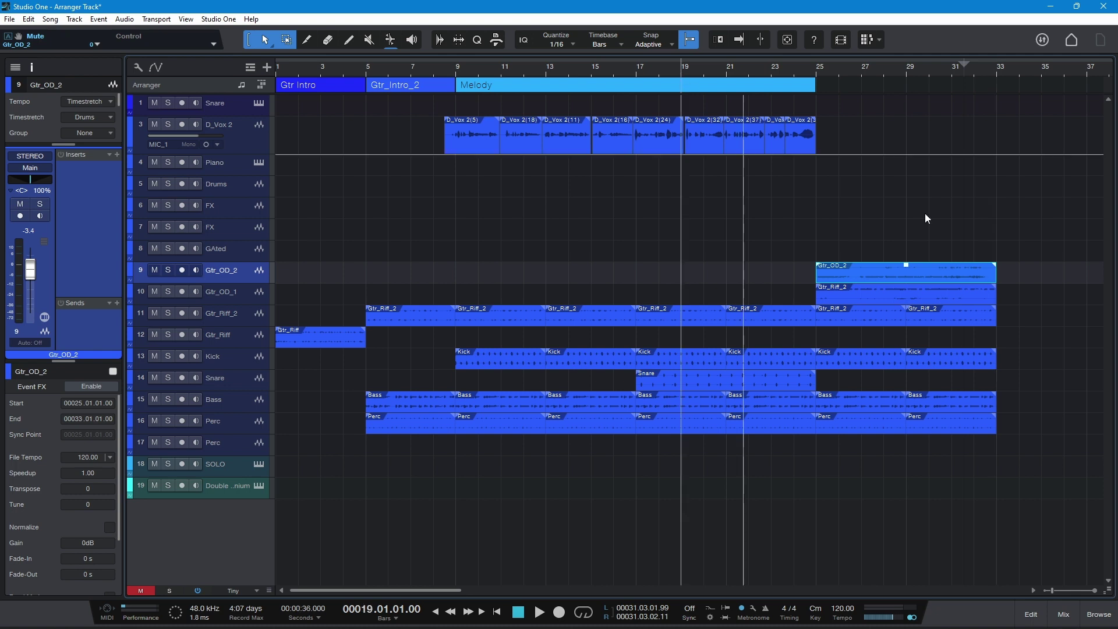
{"action": "left_click", "coordinate": [1012, 156]}
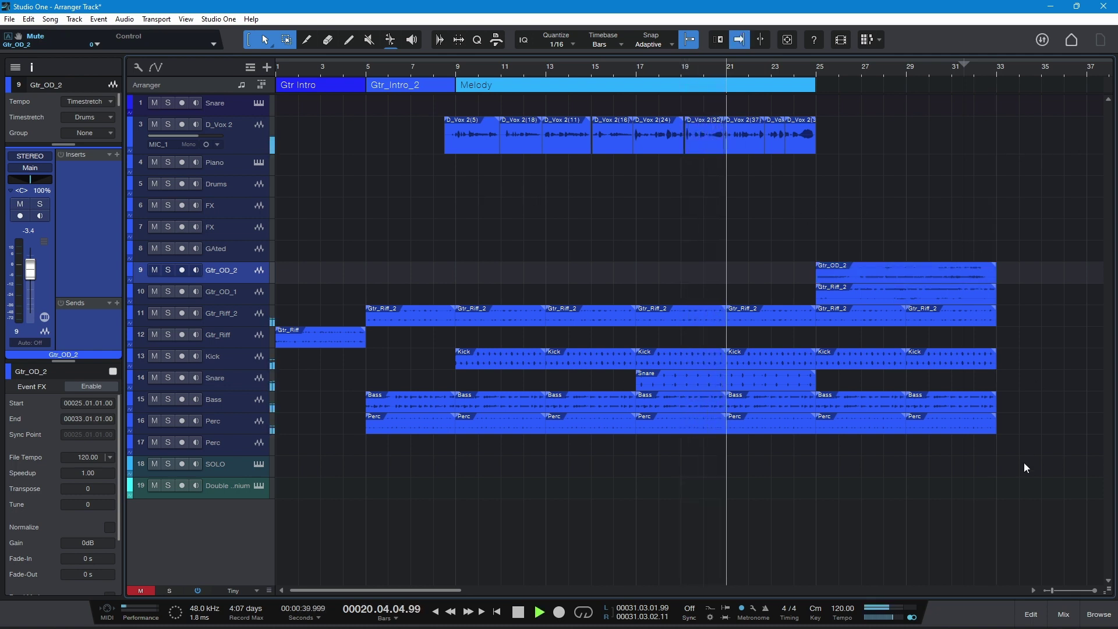
{"action": "scroll", "coordinate": [973, 594], "scroll_direction": "right", "scroll_amount": 2}
{"action": "scroll", "coordinate": [973, 594], "scroll_direction": "right", "scroll_amount": 2}
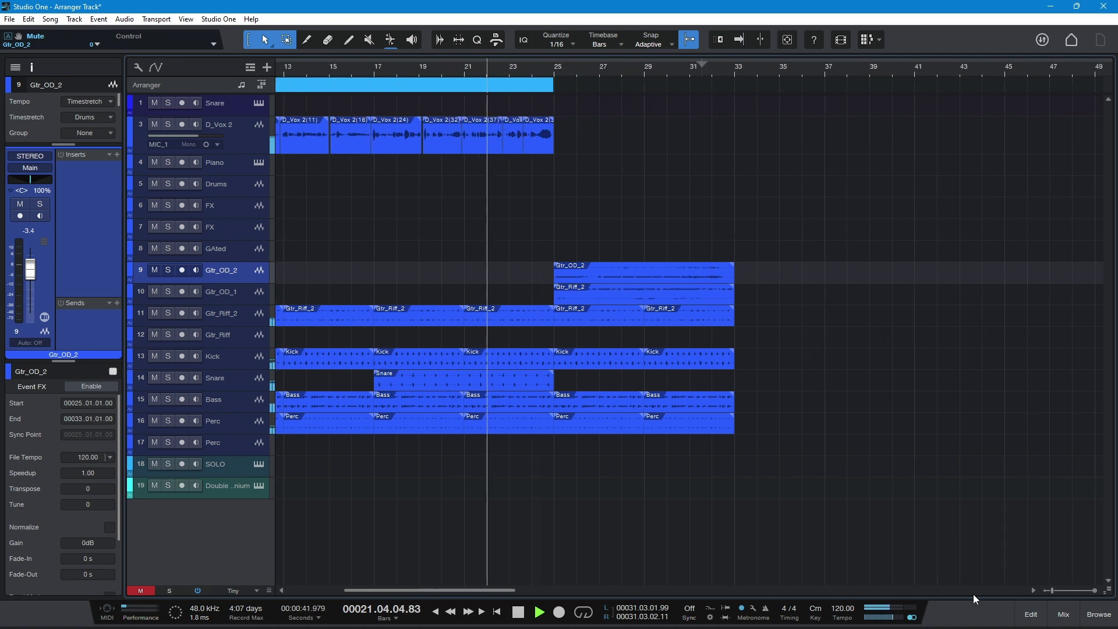
{"action": "scroll", "coordinate": [973, 593], "scroll_direction": "left", "scroll_amount": 2}
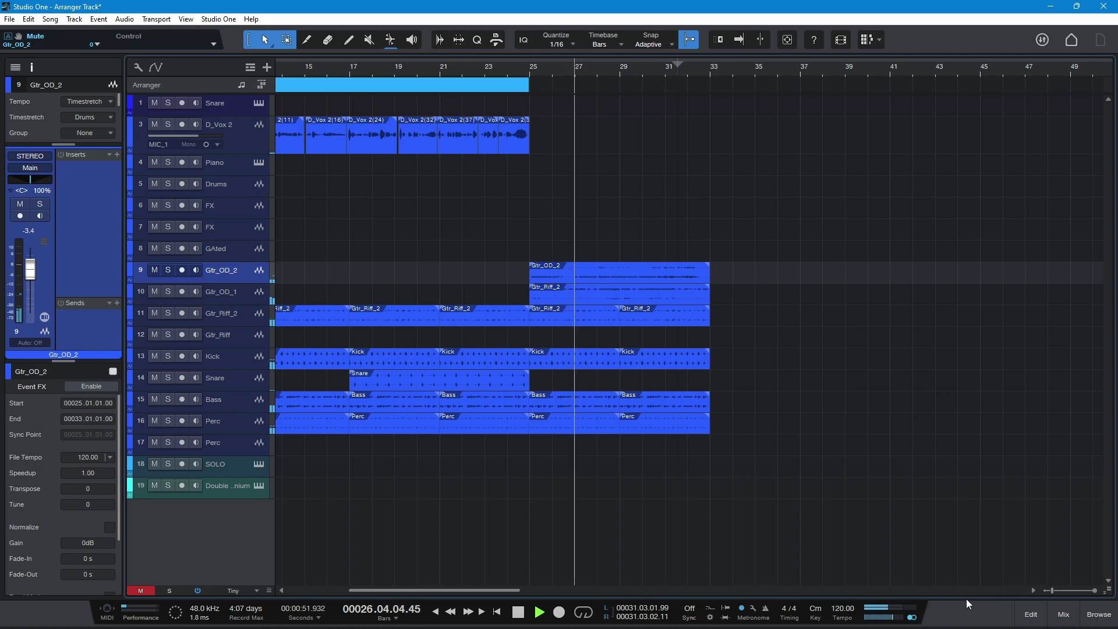
{"action": "key", "text": "w"}
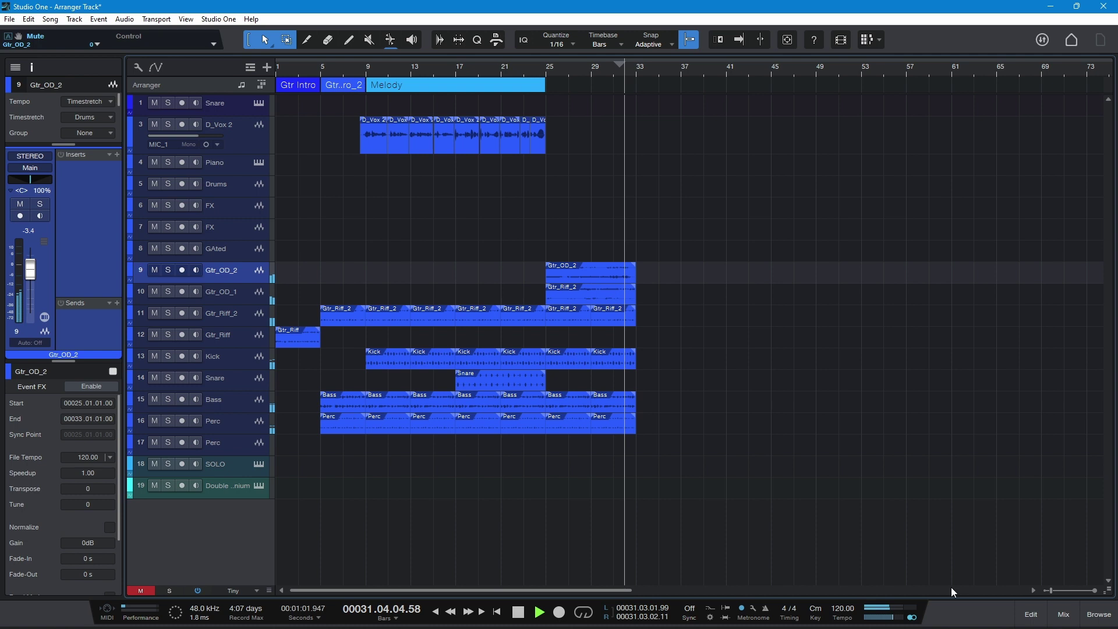
{"action": "key", "text": "space"}
{"action": "key", "text": "e"}
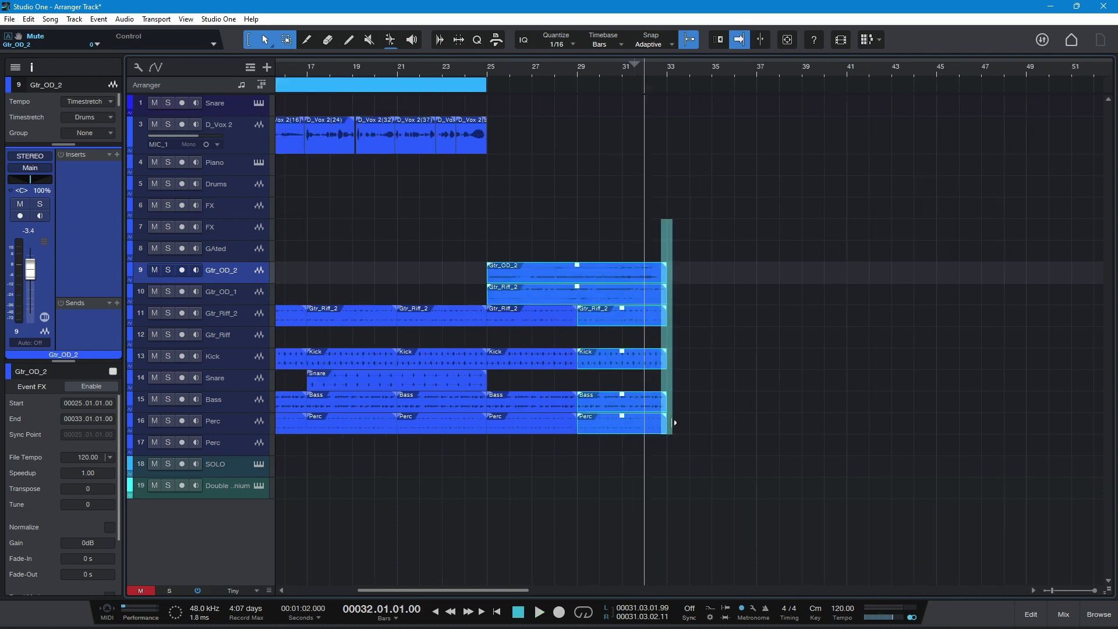
- Add a fade-out of about 51.8 ms to the Gtr_OD_2 event ending at bar 33
{"action": "left_click_drag", "start_coordinate": [666, 267], "coordinate": [699, 271]}
{"action": "key", "text": "e"}
{"action": "key", "text": "e"}
{"action": "key", "text": "e"}
{"action": "key", "text": "e"}
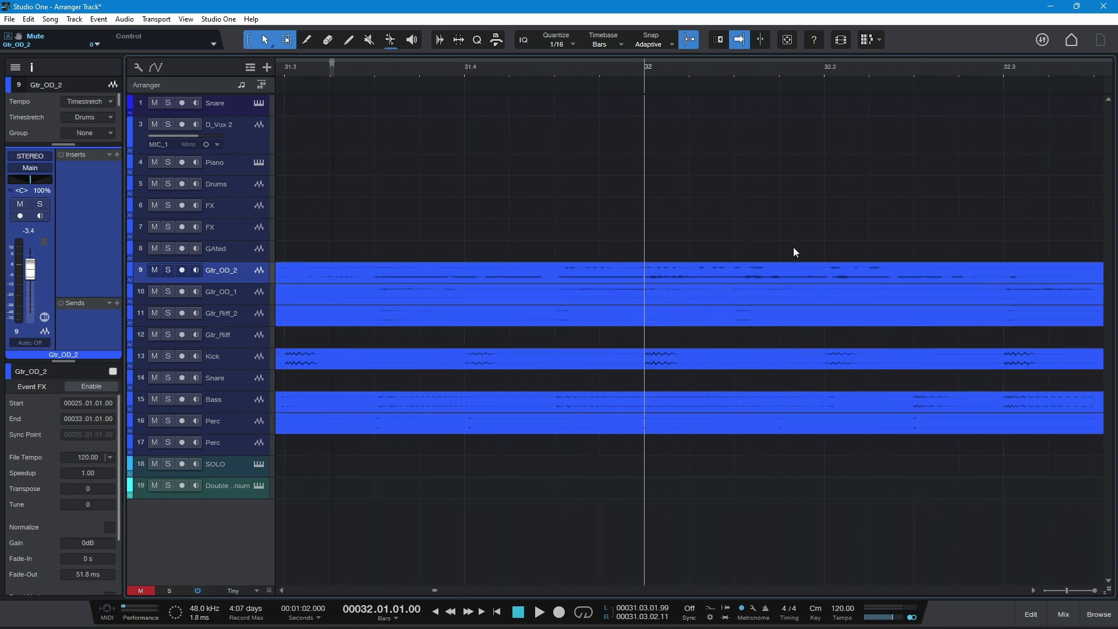
{"action": "key", "text": "w"}
{"action": "key", "text": "w"}
{"action": "key", "text": "w"}
{"action": "key", "text": "w"}
{"action": "key", "text": "w"}
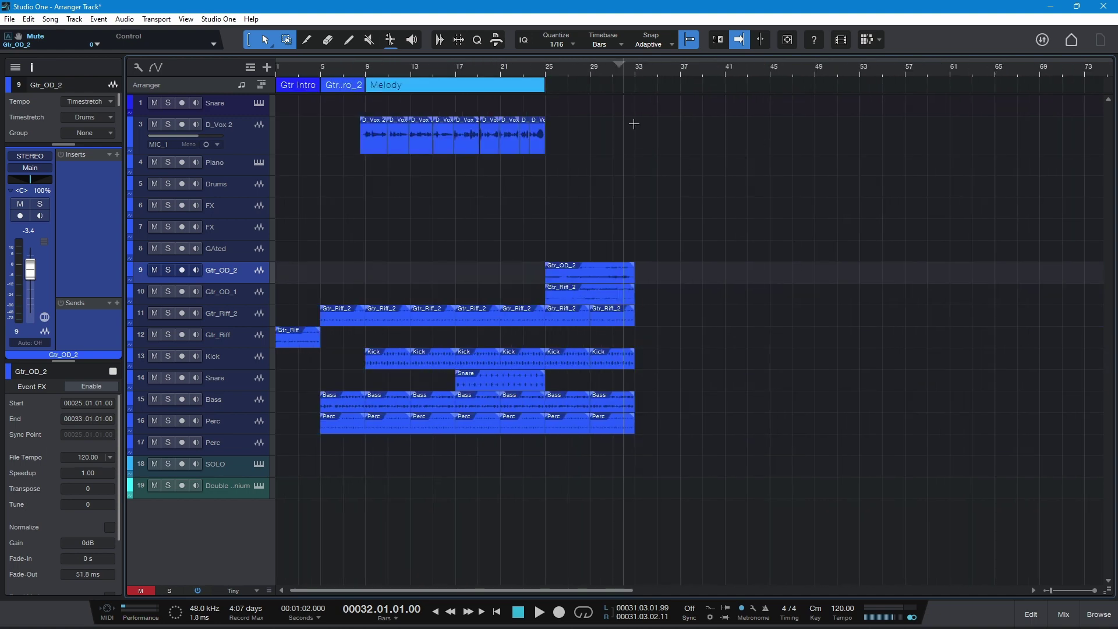
- Copy the Drop and Solo sections from the Drop and Solo scratch pad to bar 33, then hide the scratch pad
{"action": "left_click", "coordinate": [632, 72]}
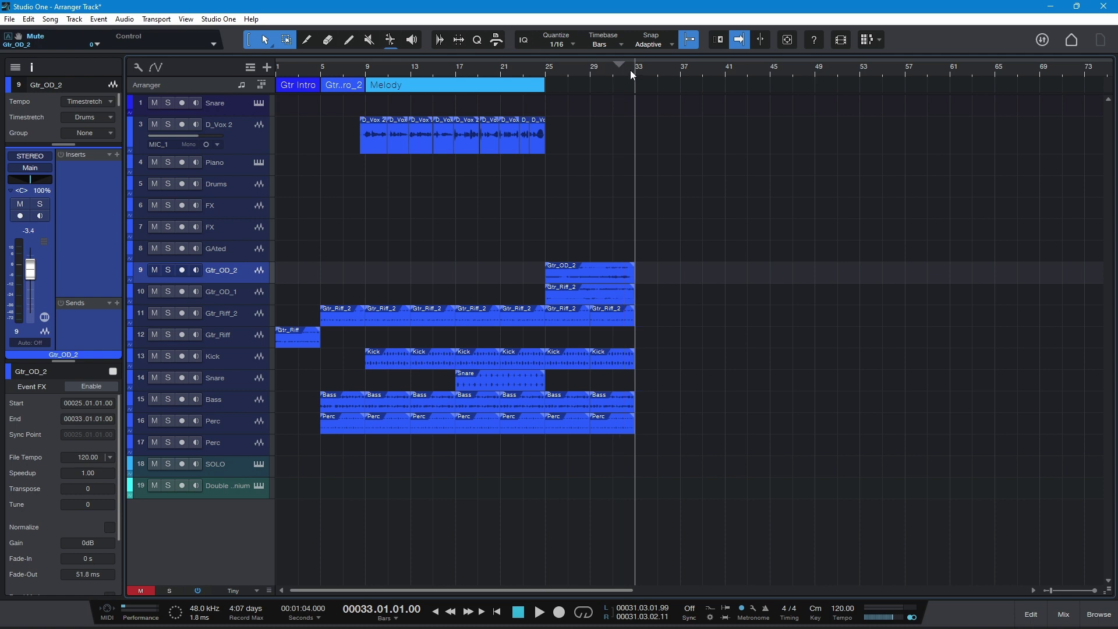
{"action": "left_click", "coordinate": [866, 41]}
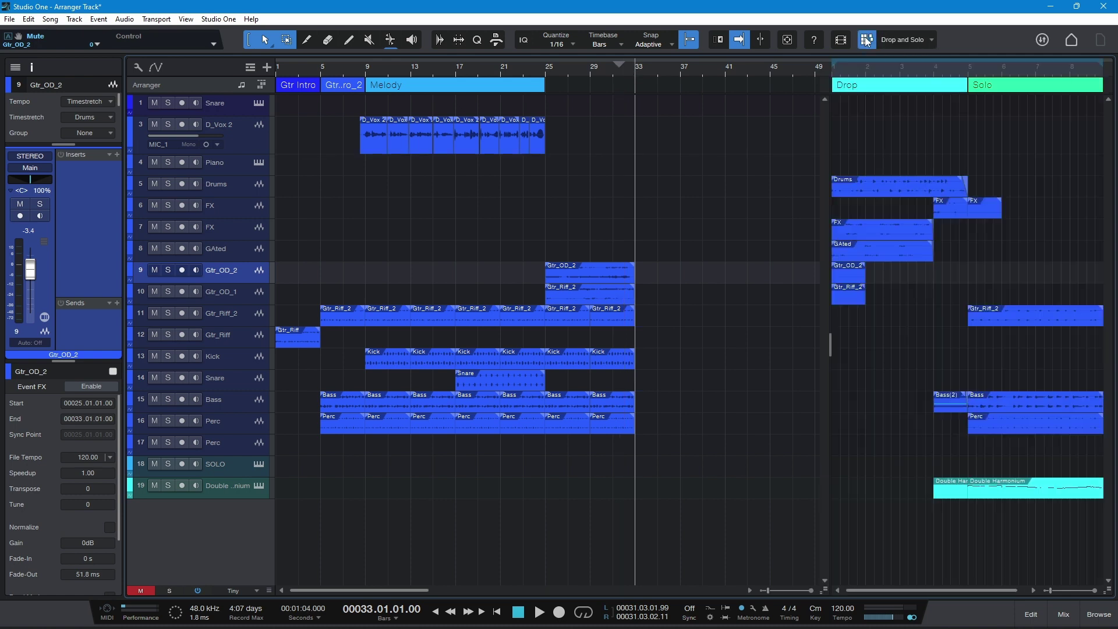
{"action": "left_click", "coordinate": [911, 93]}
{"action": "left_click_drag", "start_coordinate": [901, 90], "coordinate": [659, 88]}
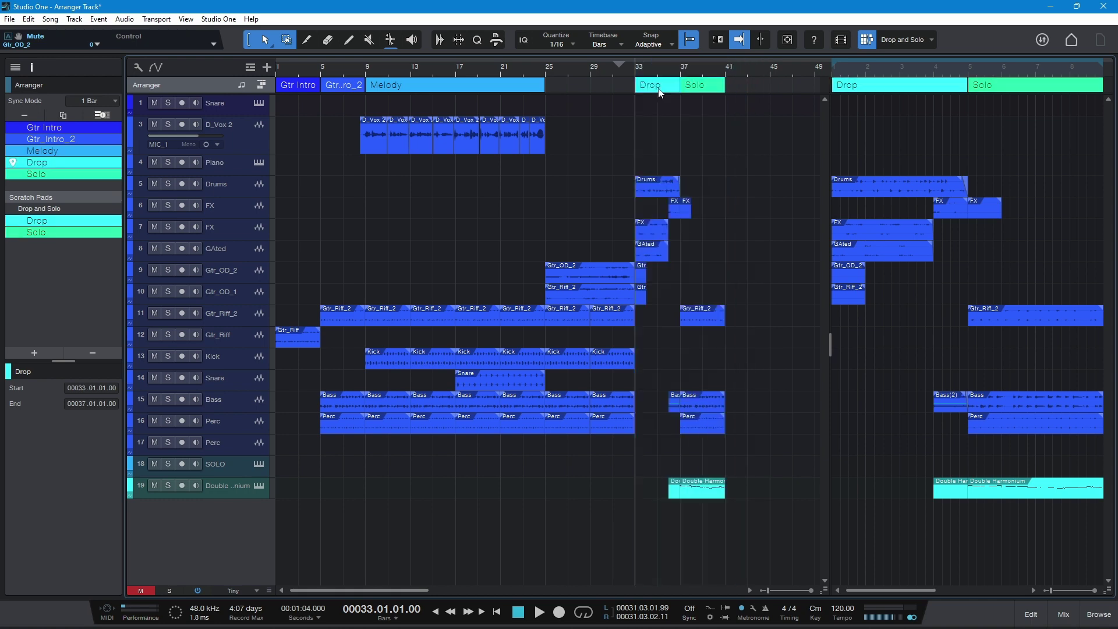
{"action": "left_click", "coordinate": [867, 41]}
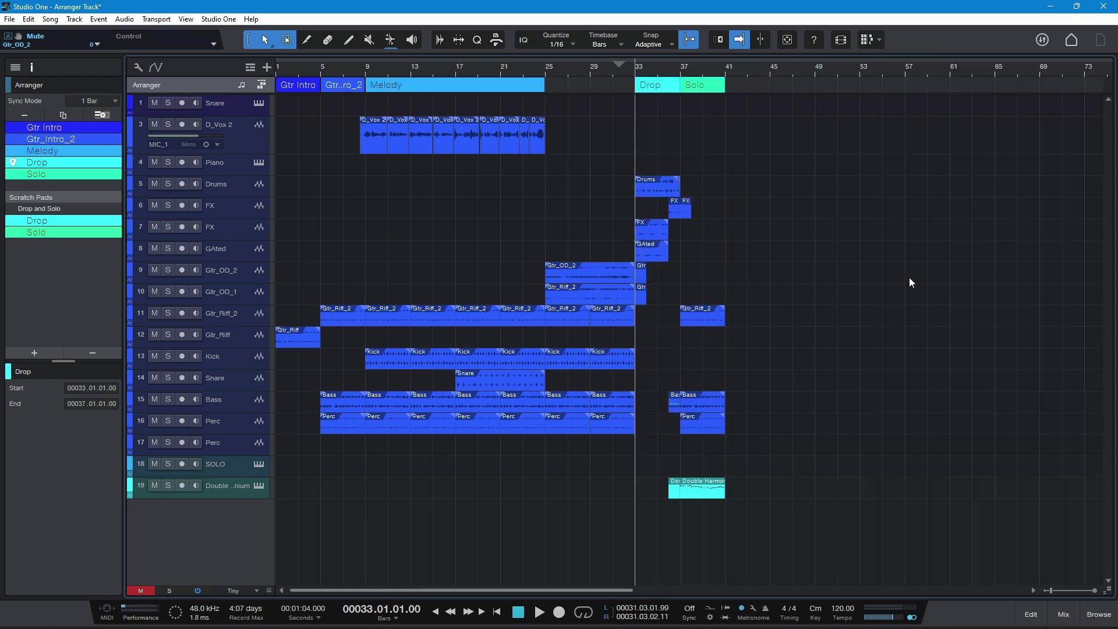
- During playback, delete the short guitar events at bar 33 on the Gtr_OD_2 and Gtr_OD_1 tracks and extend the preceding Gtr_OD_1 event to 33.02.01
{"action": "left_click", "coordinate": [602, 70]}
{"action": "key", "text": "space"}
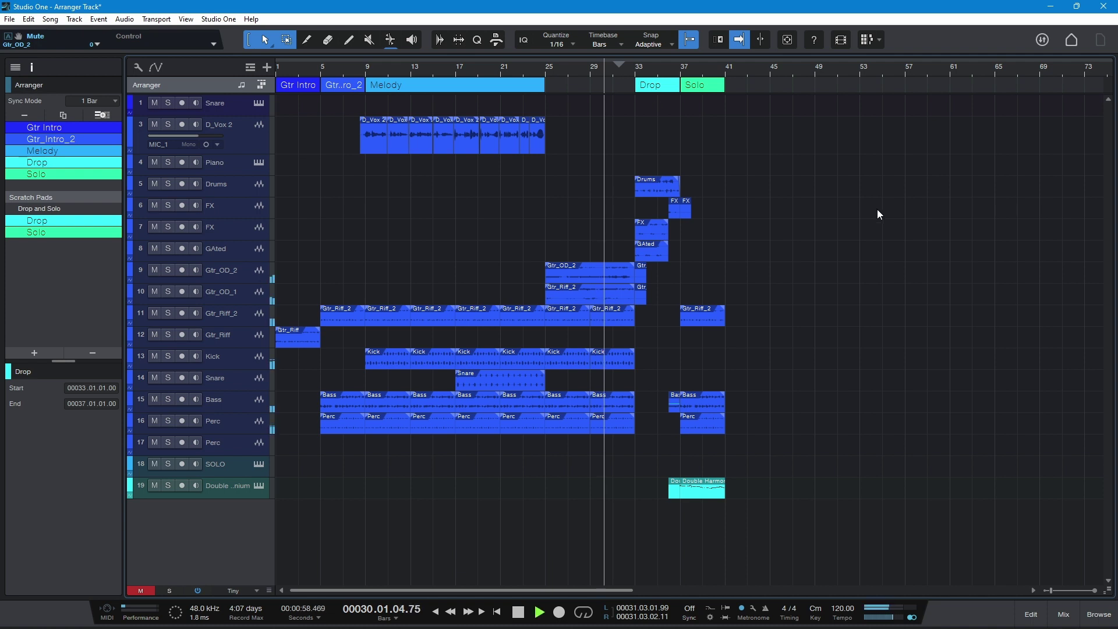
{"action": "key", "text": "e"}
{"action": "left_click_drag", "start_coordinate": [701, 301], "coordinate": [676, 266]}
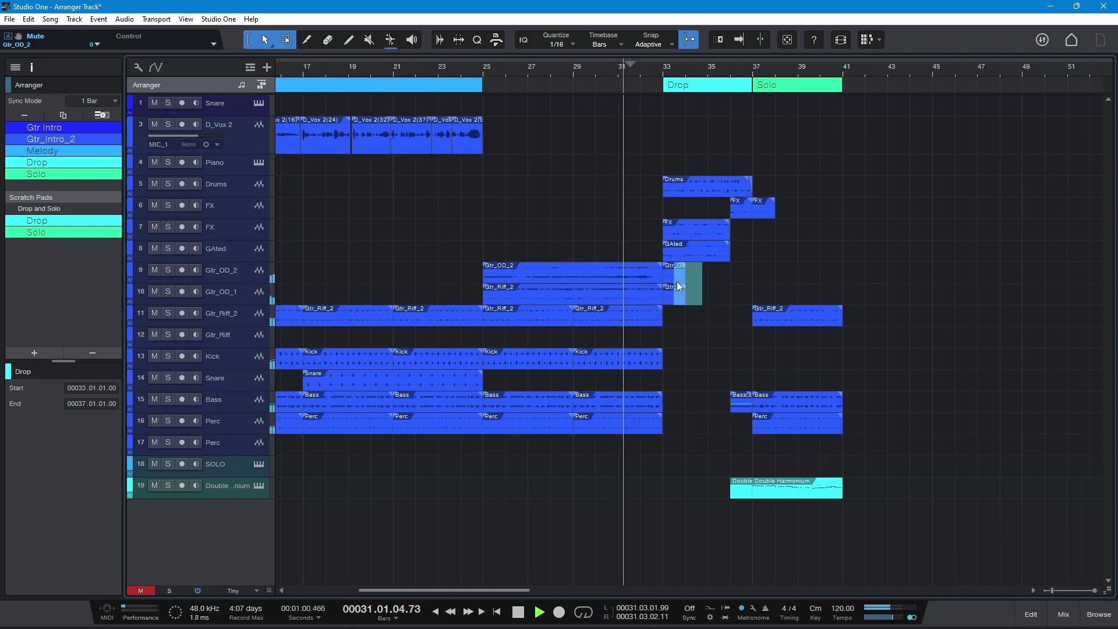
{"action": "key", "text": "Delete"}
{"action": "mouse_move", "coordinate": [662, 301]}
{"action": "left_mouse_down"}
{"action": "mouse_move", "coordinate": [674, 302]}
{"action": "mouse_move", "coordinate": [662, 270]}
{"action": "mouse_move", "coordinate": [667, 292]}
{"action": "left_mouse_up"}
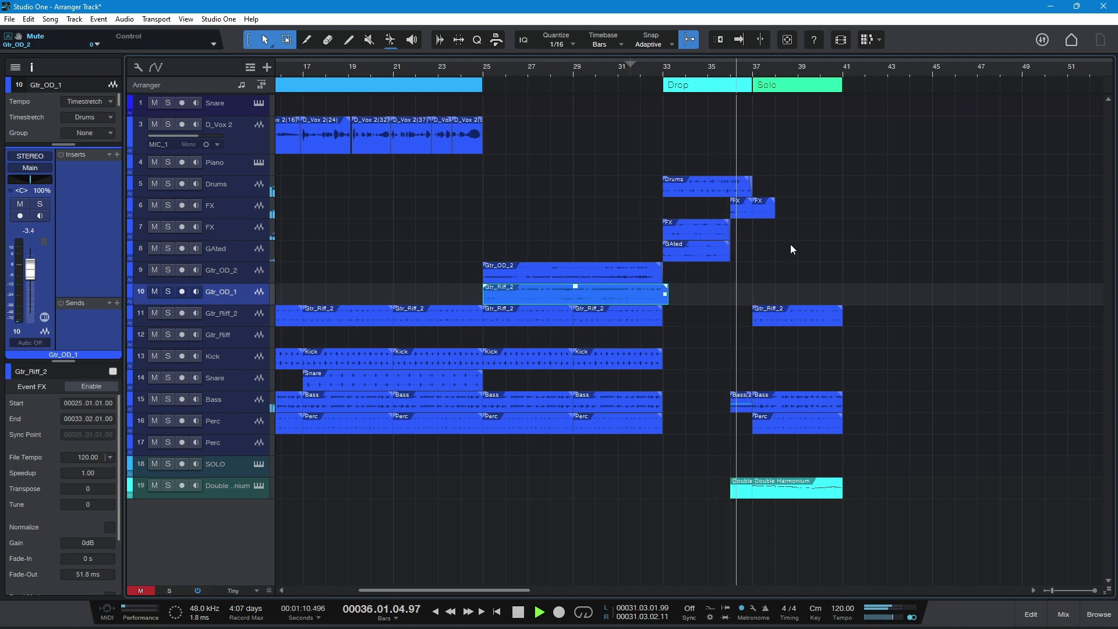
- Merge the Double Harmonium parts between bars 36 and 41 into one part, then stop playback
{"action": "left_click", "coordinate": [815, 243]}
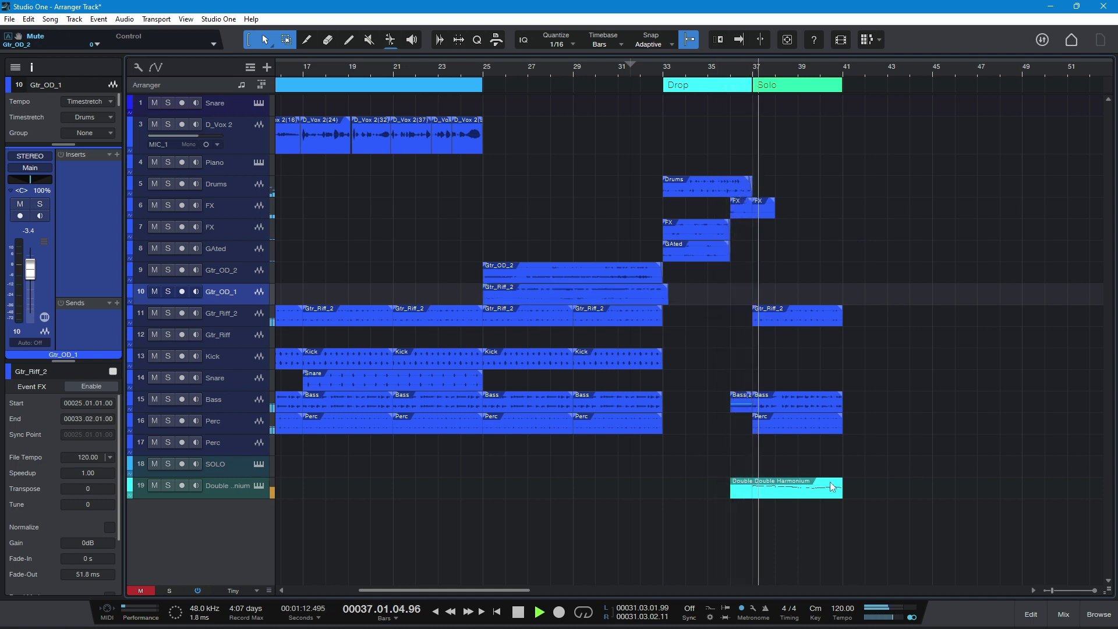
{"action": "left_click", "coordinate": [726, 494]}
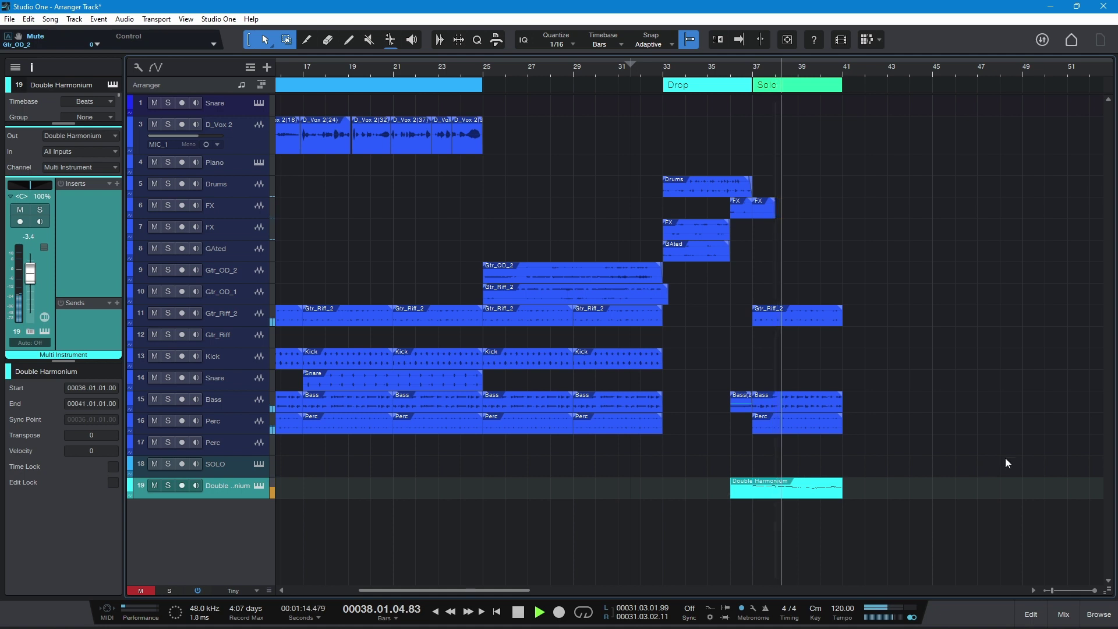
{"action": "scroll", "coordinate": [988, 460], "scroll_direction": "down", "scroll_amount": 2}
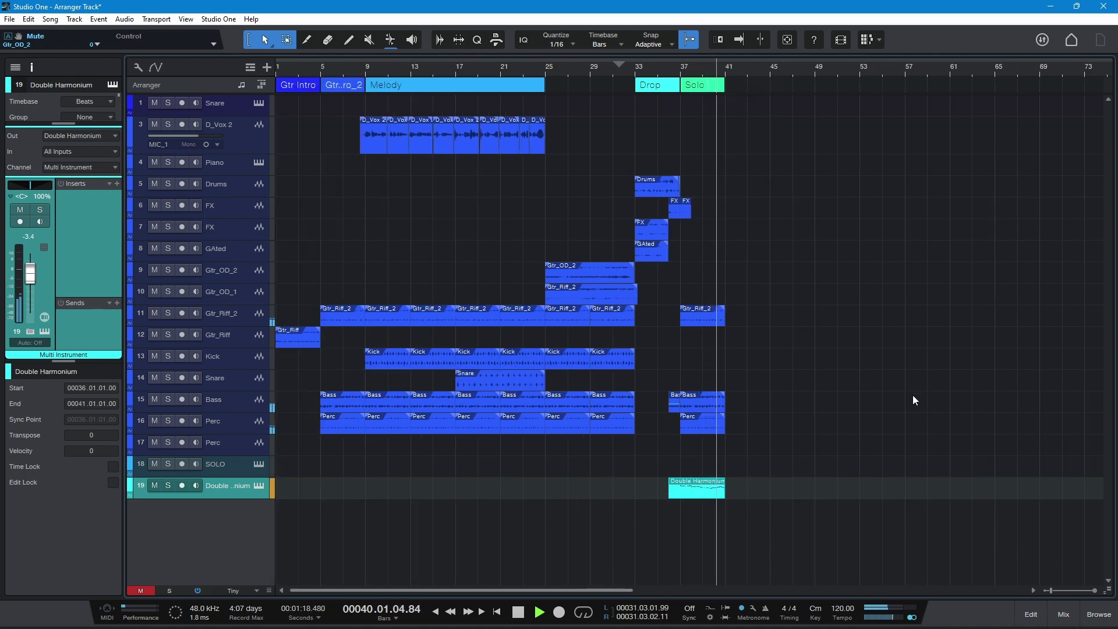
{"action": "key", "text": "space"}
- Draw an arranger section over bars 25–33 and name it OD Solo
{"action": "left_click", "coordinate": [668, 81]}
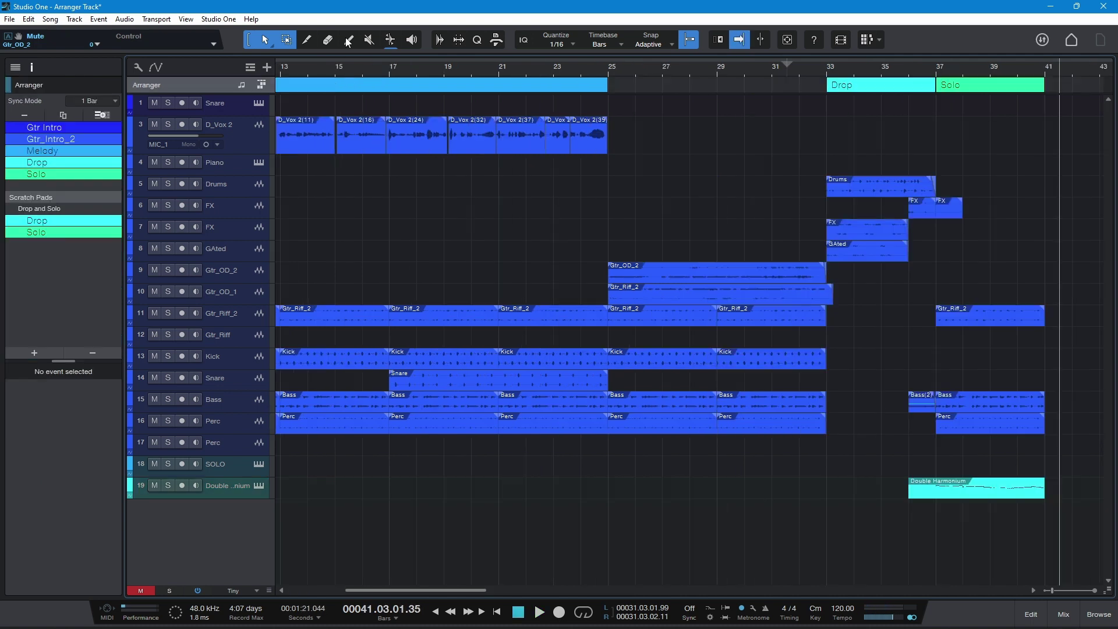
{"action": "key", "text": "5"}
{"action": "left_click_drag", "start_coordinate": [621, 82], "coordinate": [827, 82]}
{"action": "key", "text": "1"}
{"action": "double_click", "coordinate": [83, 162]}
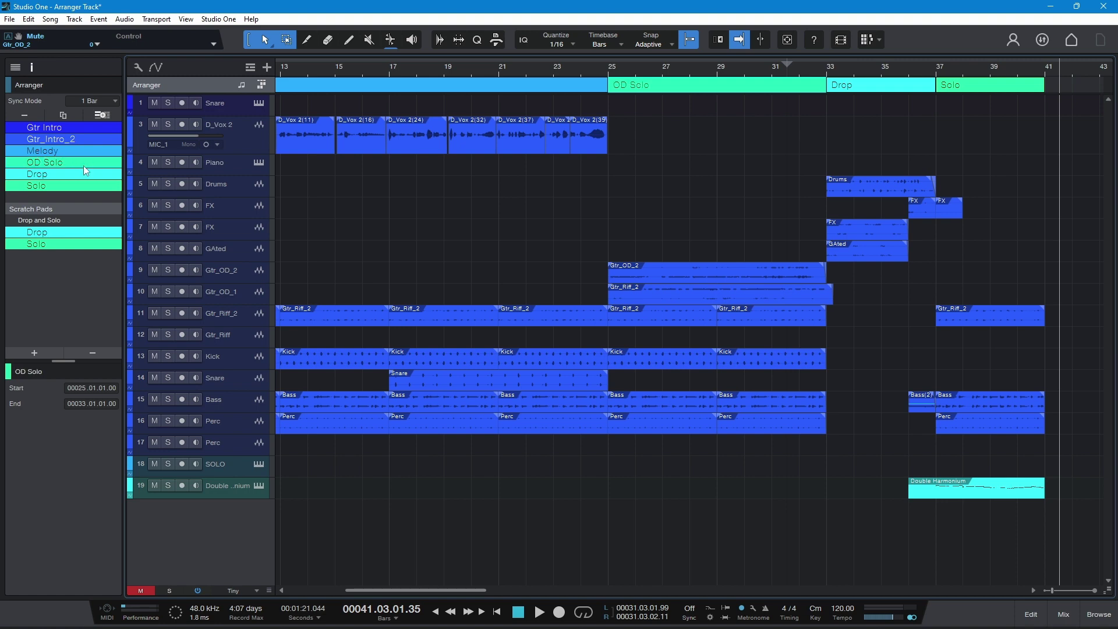
- Play from the song start, jump playback to the Melody section and on to OD Solo, then stop
{"action": "key", "text": "Home"}
{"action": "key", "text": "shift+z"}
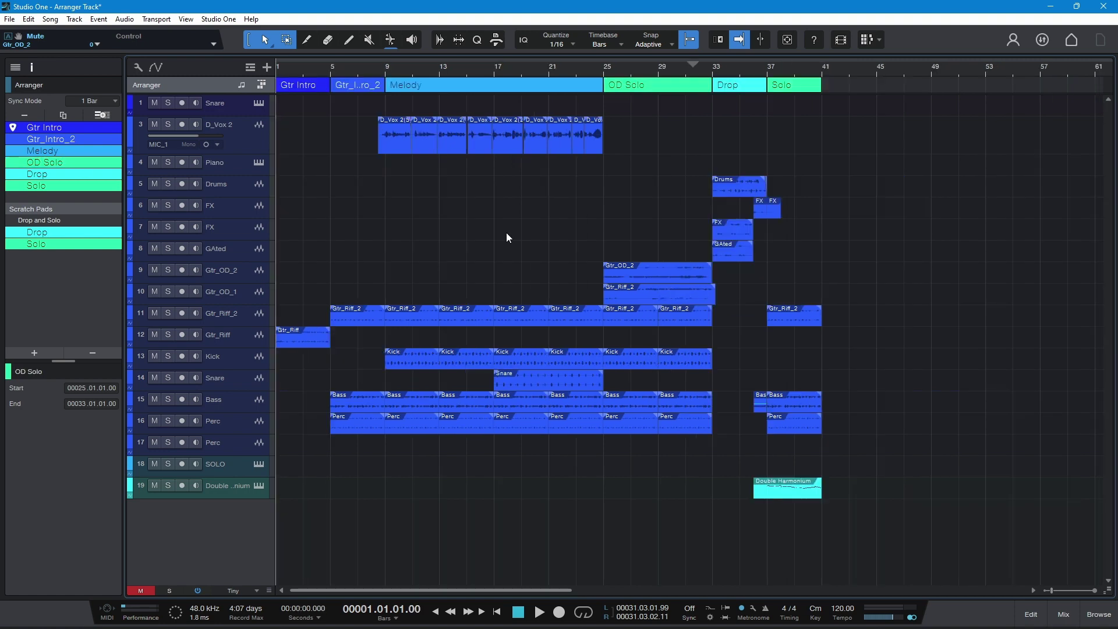
{"action": "key", "text": "e"}
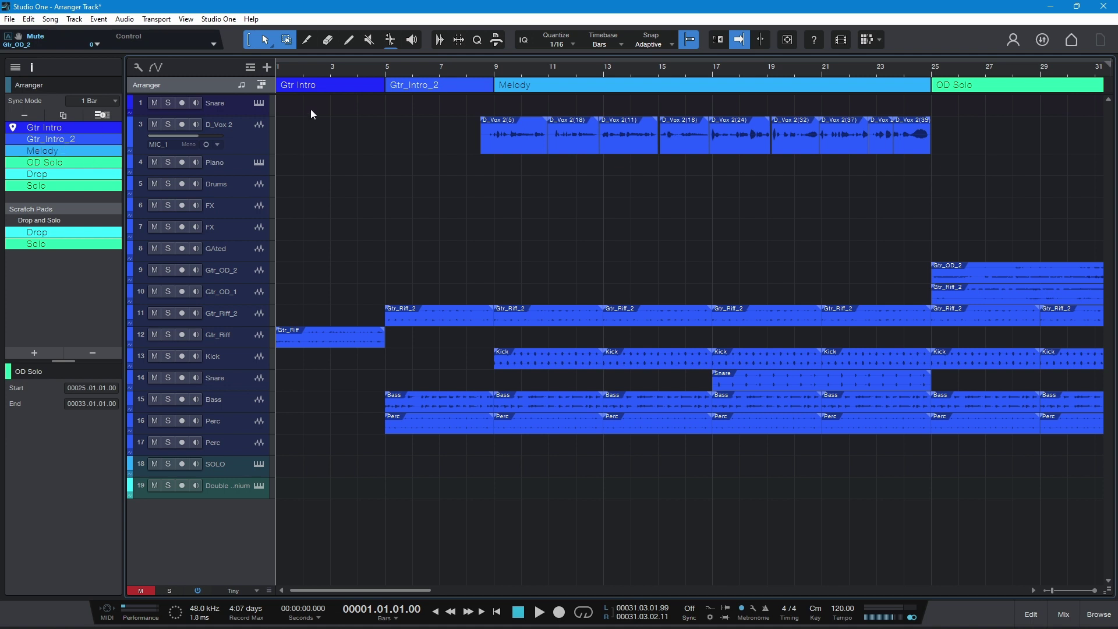
{"action": "left_click", "coordinate": [324, 87]}
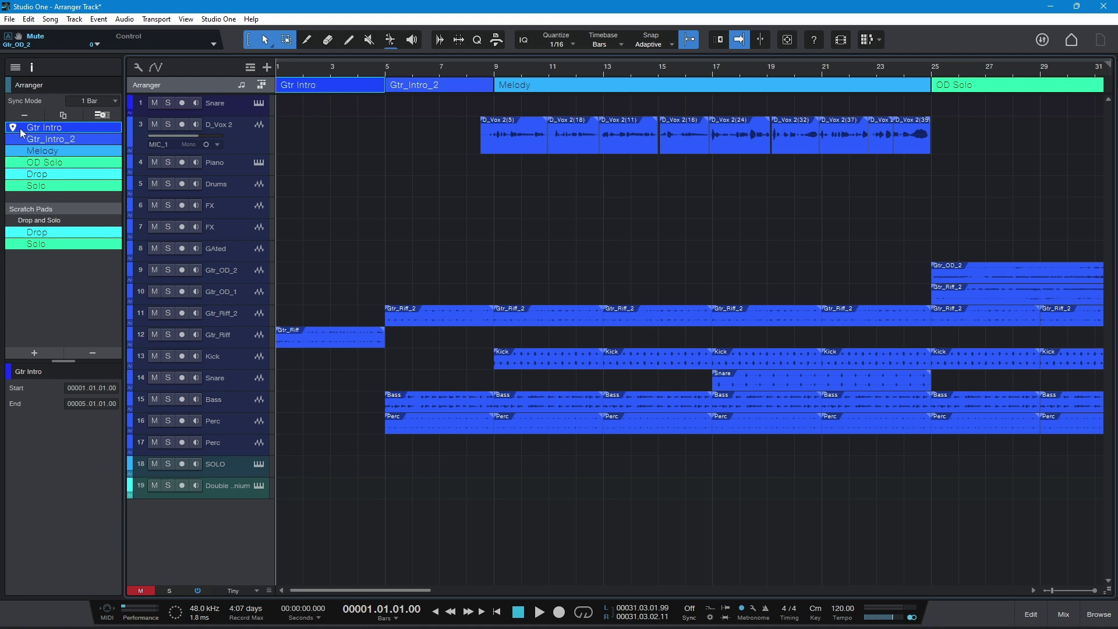
{"action": "key", "text": "space"}
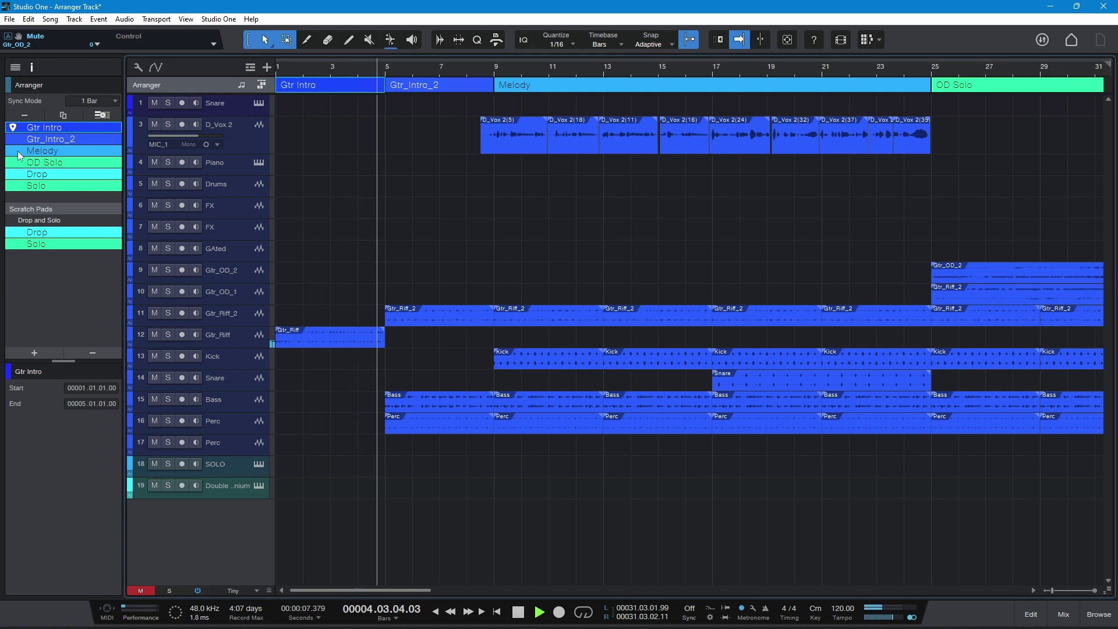
{"action": "left_click", "coordinate": [22, 153]}
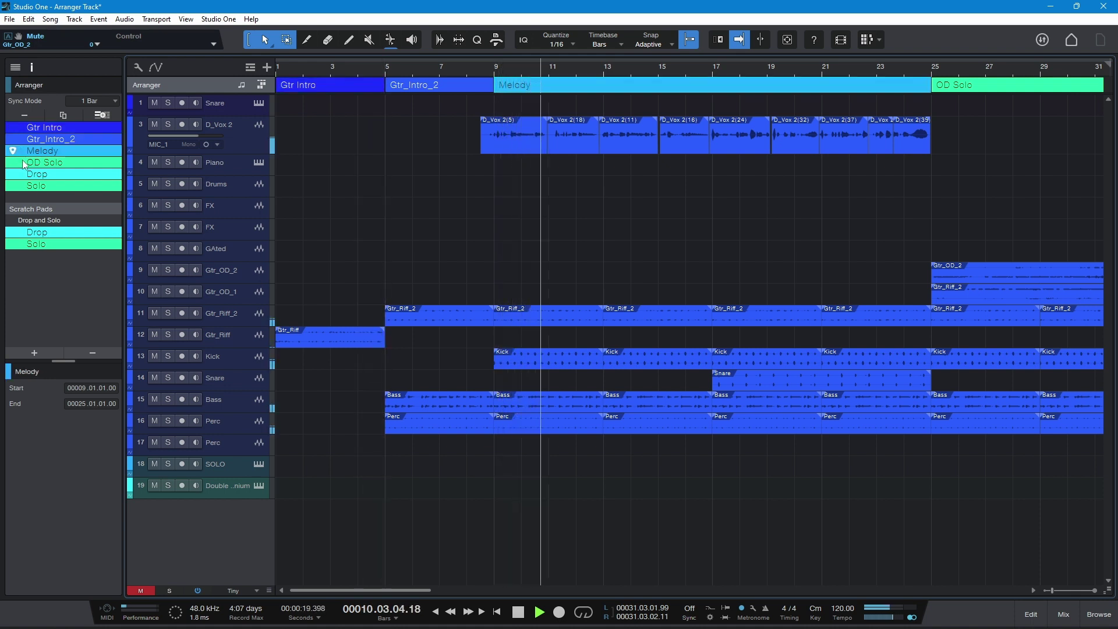
{"action": "left_click", "coordinate": [23, 163]}
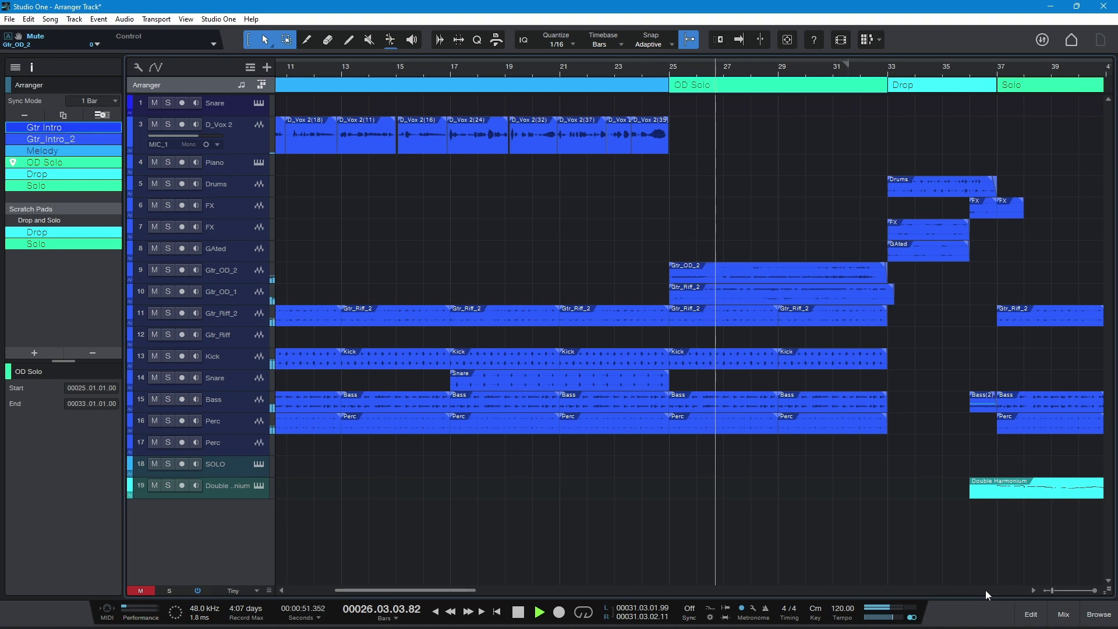
{"action": "scroll", "coordinate": [985, 589], "scroll_direction": "left", "scroll_amount": 1}
{"action": "key", "text": "f"}
{"action": "key", "text": "space"}
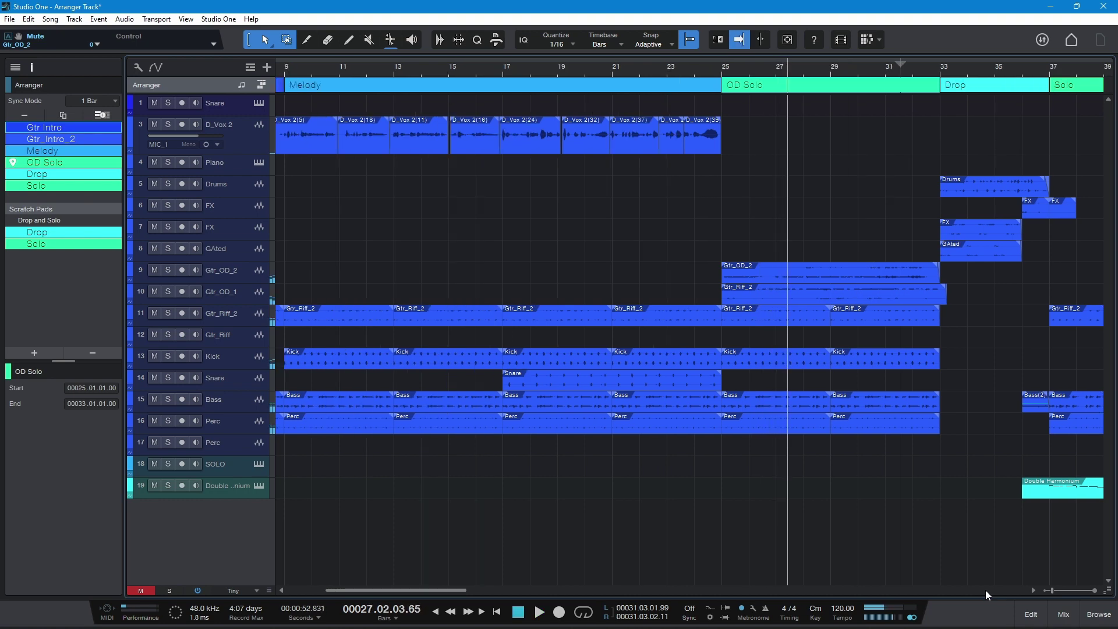
- Play from bar 25 and jump playback to the Drop section, then stop
{"action": "scroll", "coordinate": [985, 589], "scroll_direction": "left", "scroll_amount": 4}
{"action": "scroll", "coordinate": [985, 589], "scroll_direction": "right", "scroll_amount": 3}
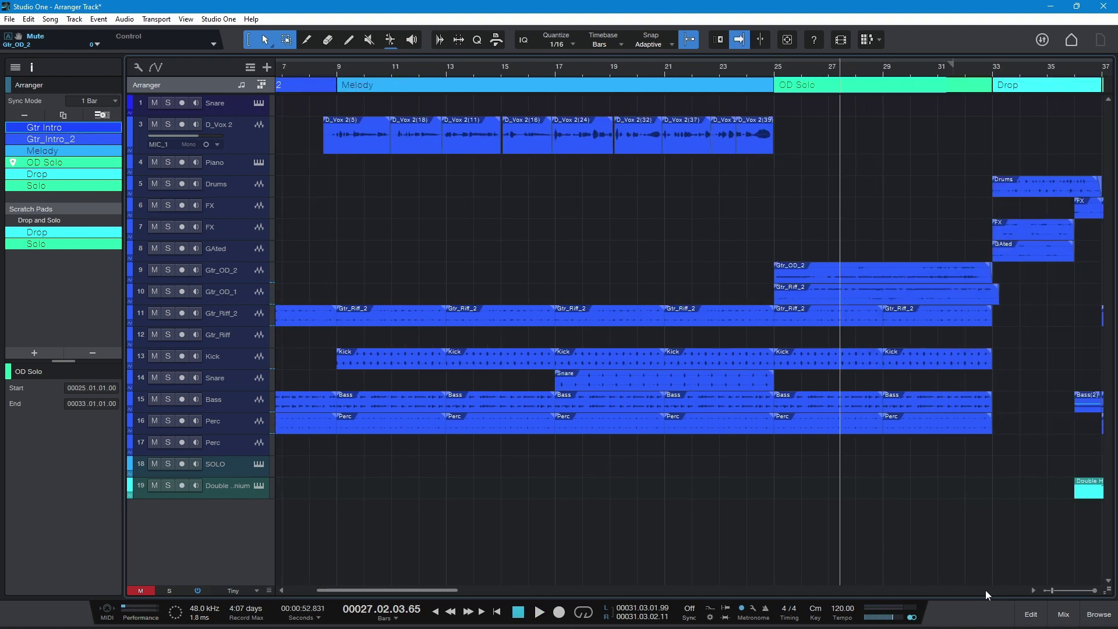
{"action": "left_click", "coordinate": [777, 78]}
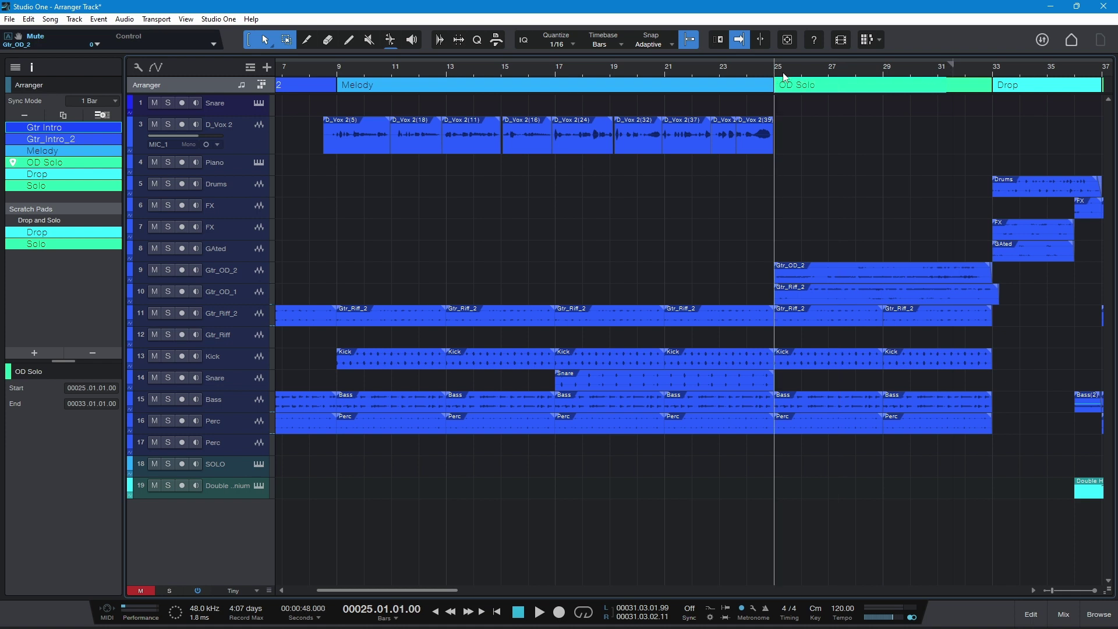
{"action": "key", "text": "space"}
{"action": "left_click", "coordinate": [20, 174]}
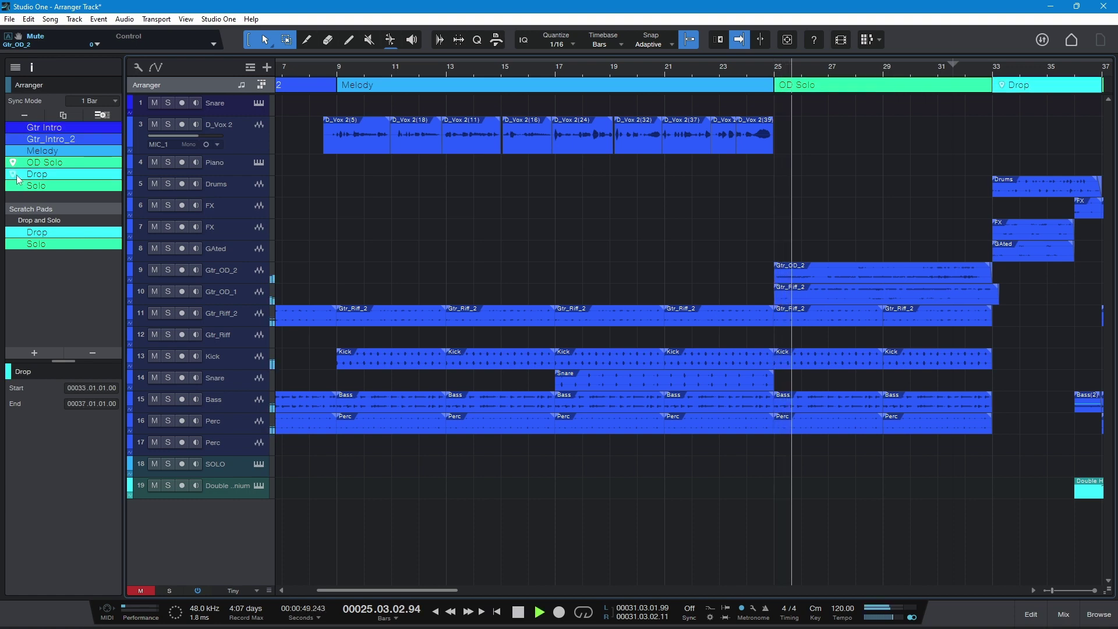
{"action": "key", "text": "space"}
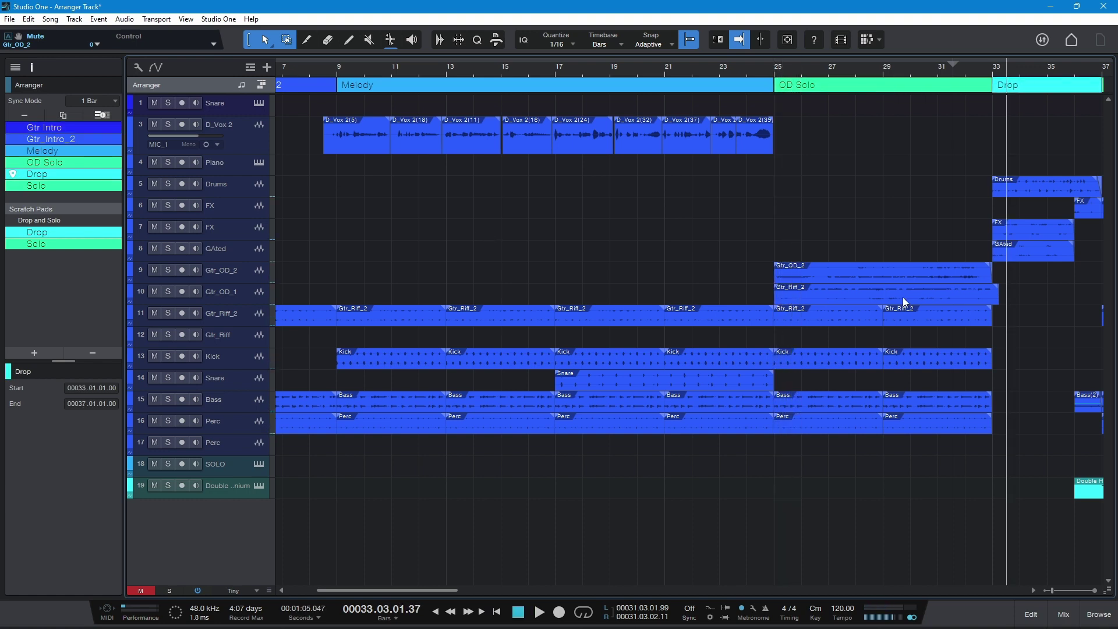
- Show the whole arrangement and add a second, empty scratch pad
{"action": "key", "text": "shift+f"}
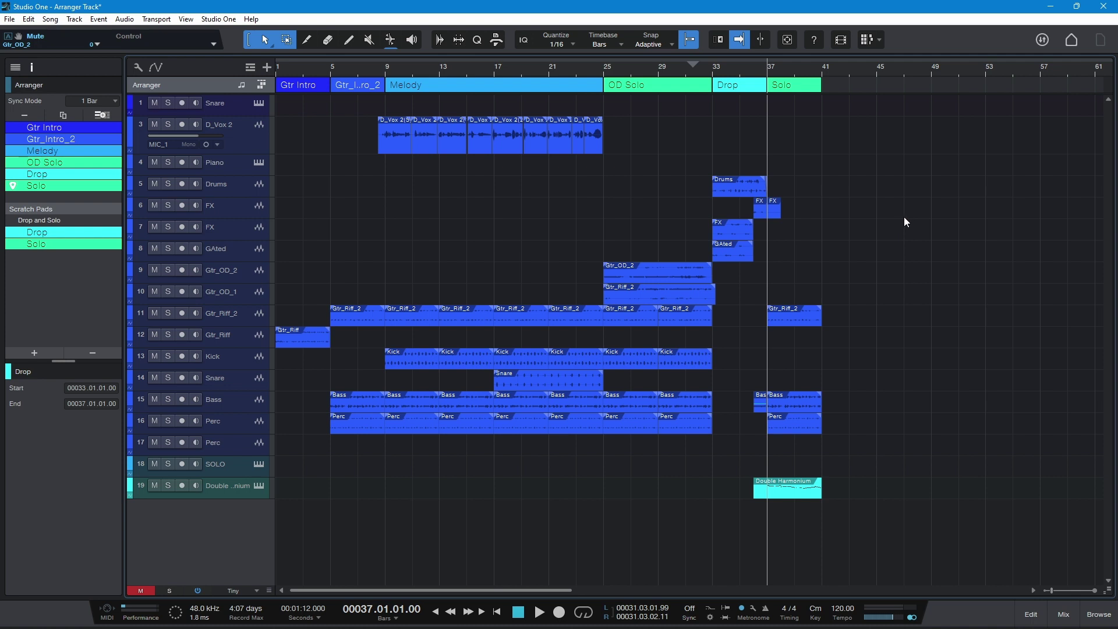
{"action": "left_click", "coordinate": [879, 42]}
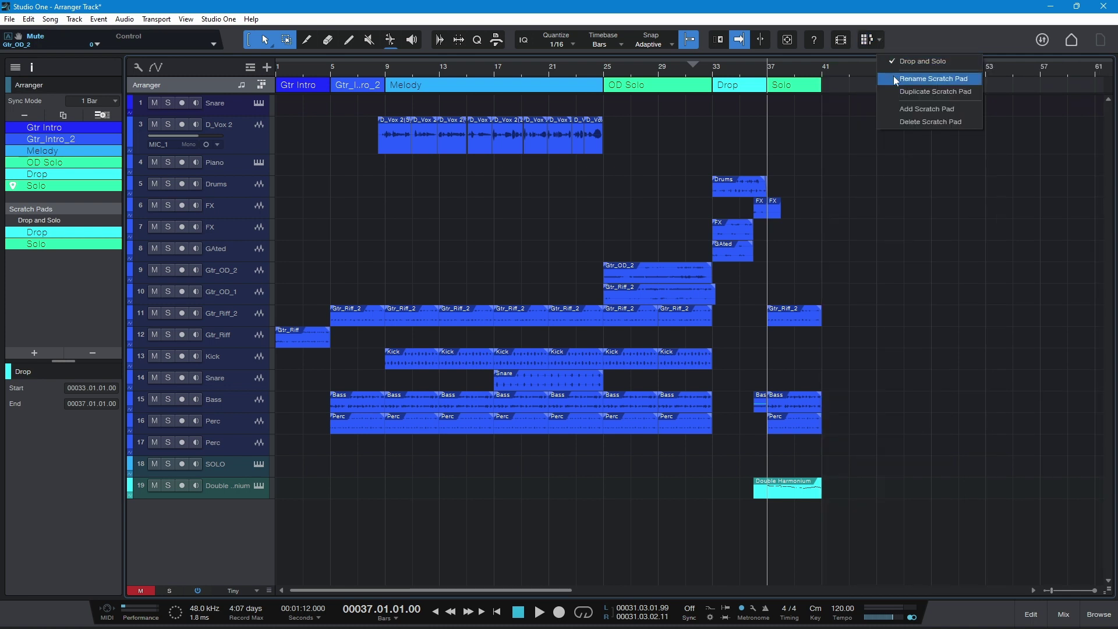
{"action": "left_click", "coordinate": [905, 112]}
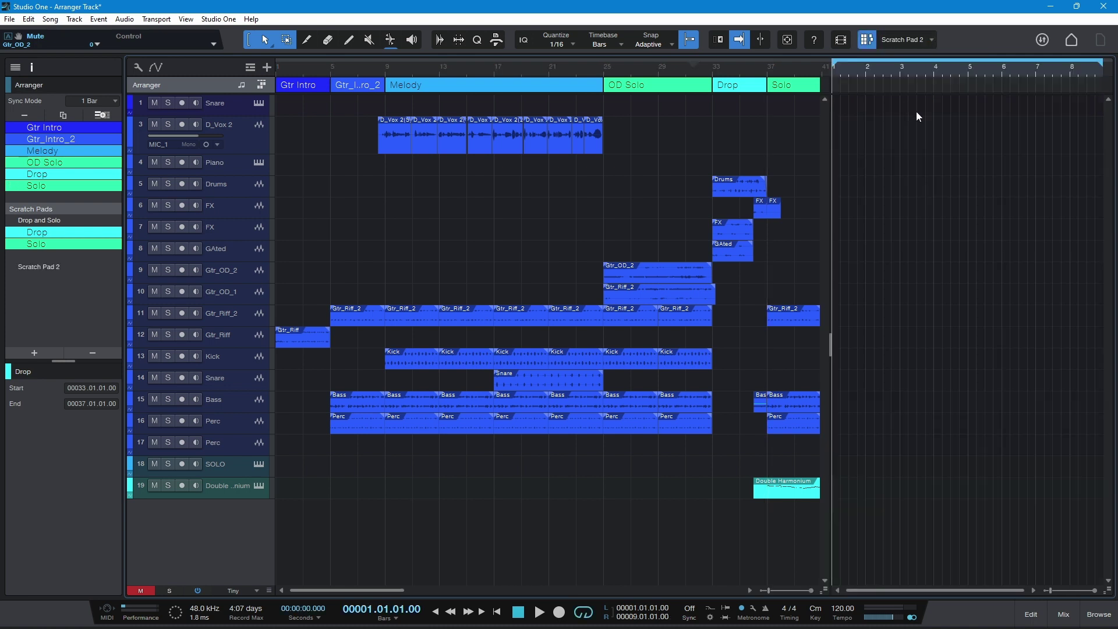